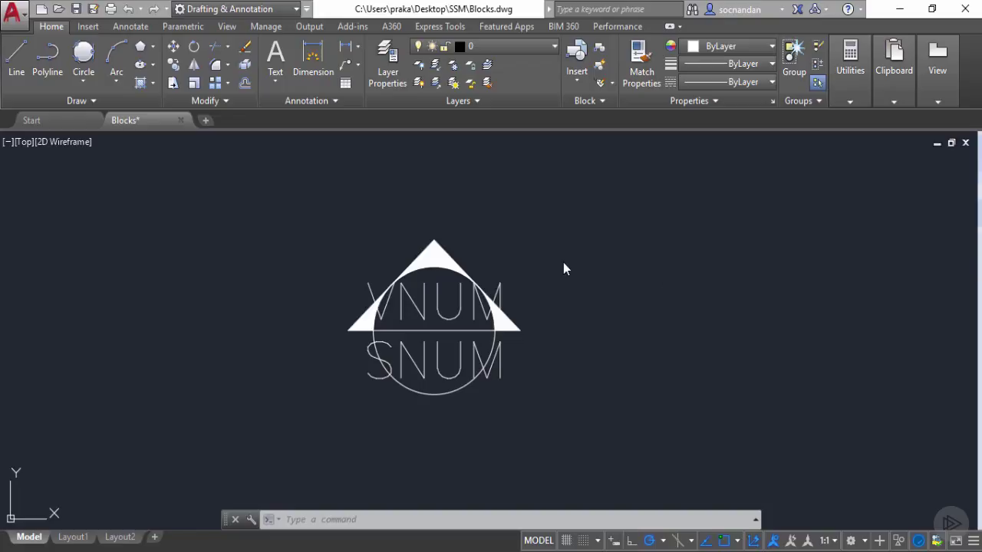
# Define 'Callout Block' from the seven callout objects, based at the horizontal line's midpoint
pyautogui.click(600, 50)
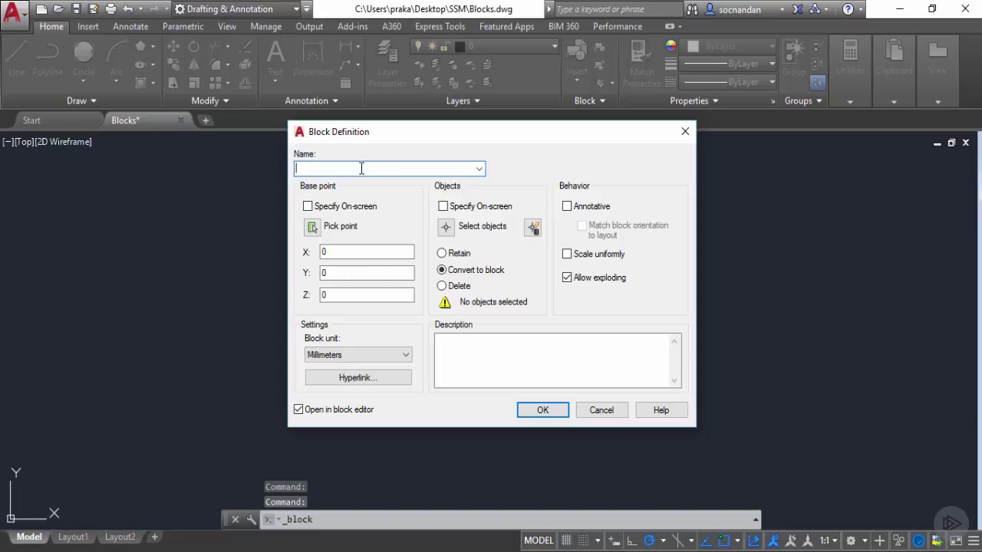
pyautogui.write('Callout Block')
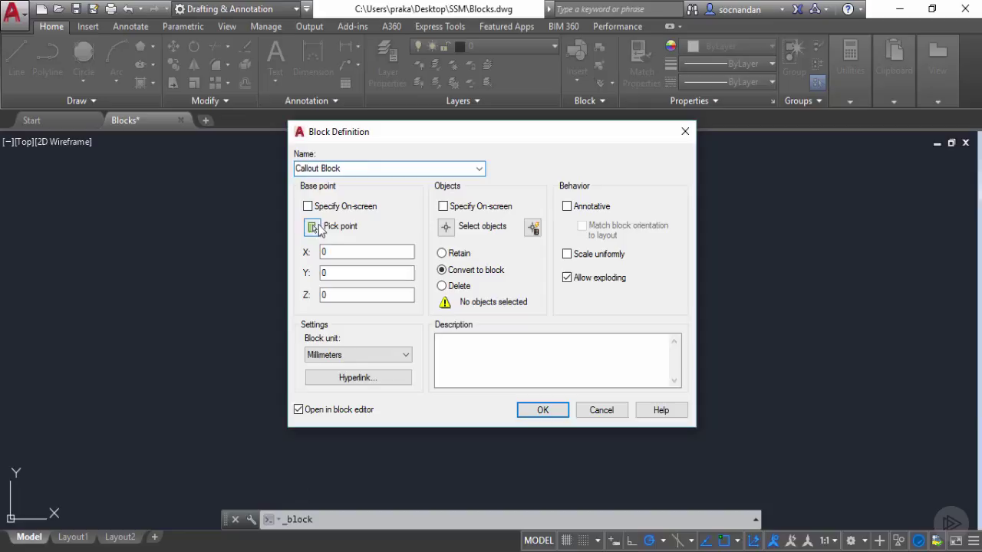
pyautogui.click(313, 227)
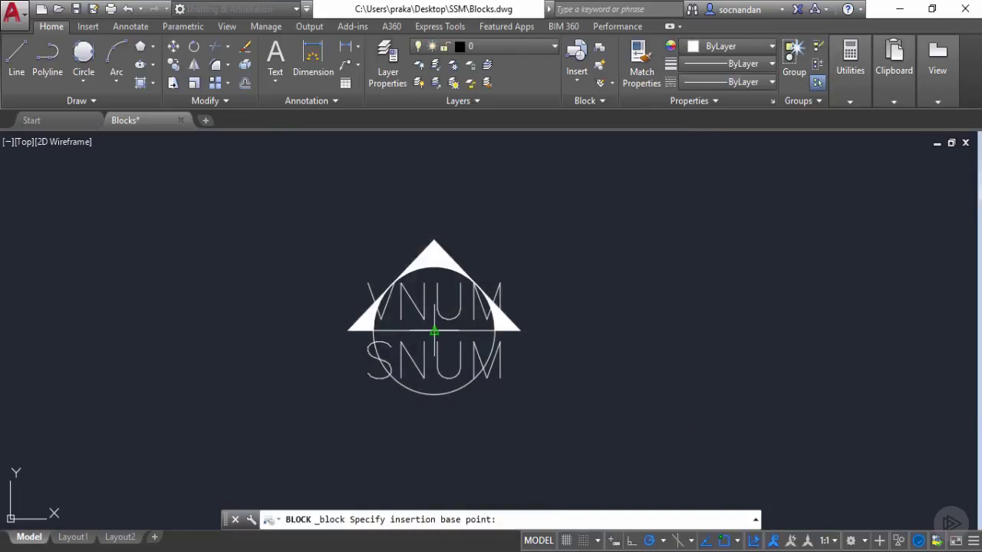
pyautogui.click(434, 331)
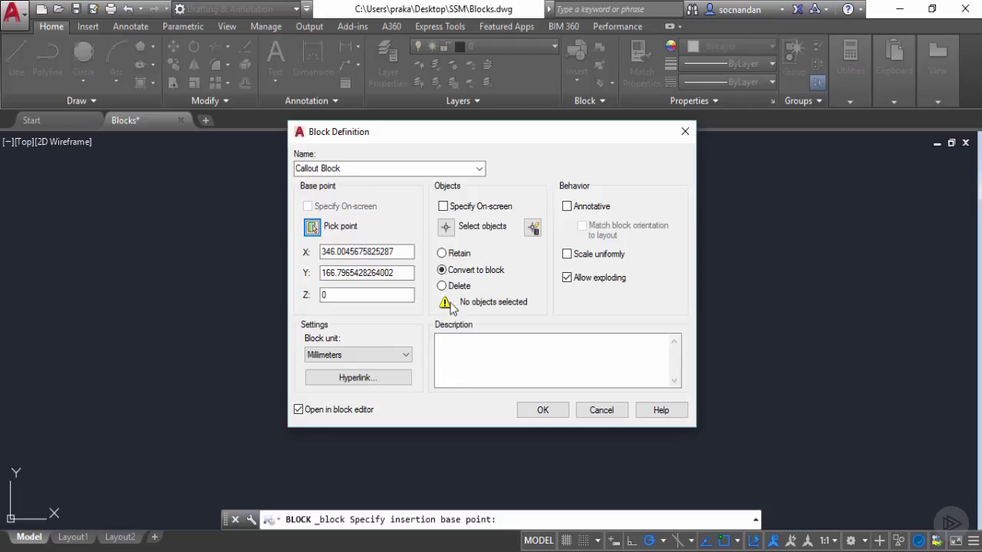
pyautogui.click(445, 227)
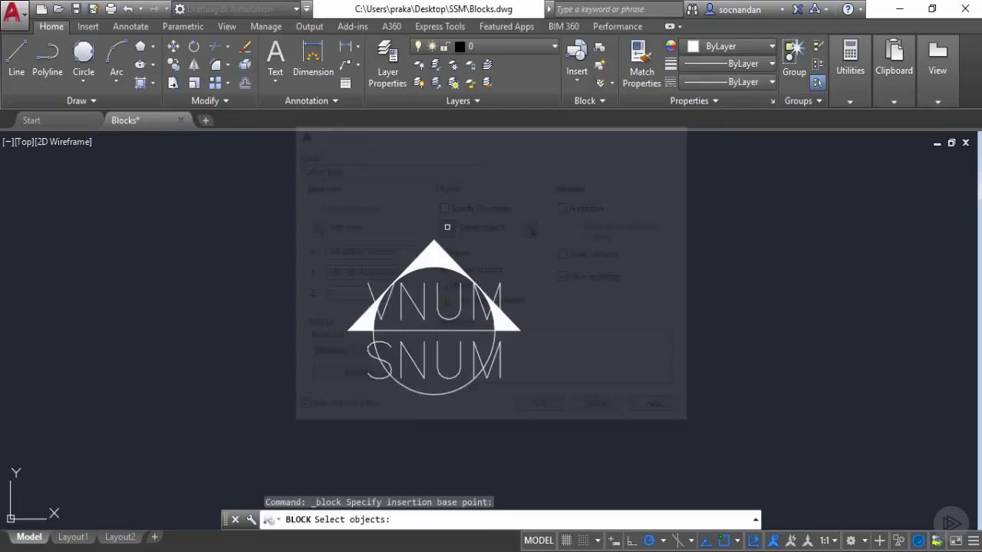
pyautogui.click(521, 407)
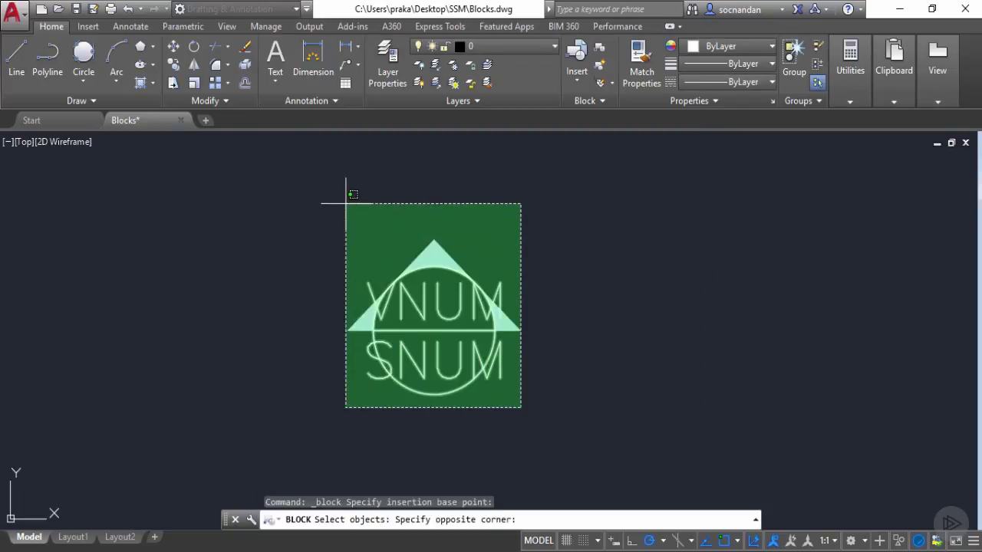
pyautogui.click(346, 204)
pyautogui.press('Return')
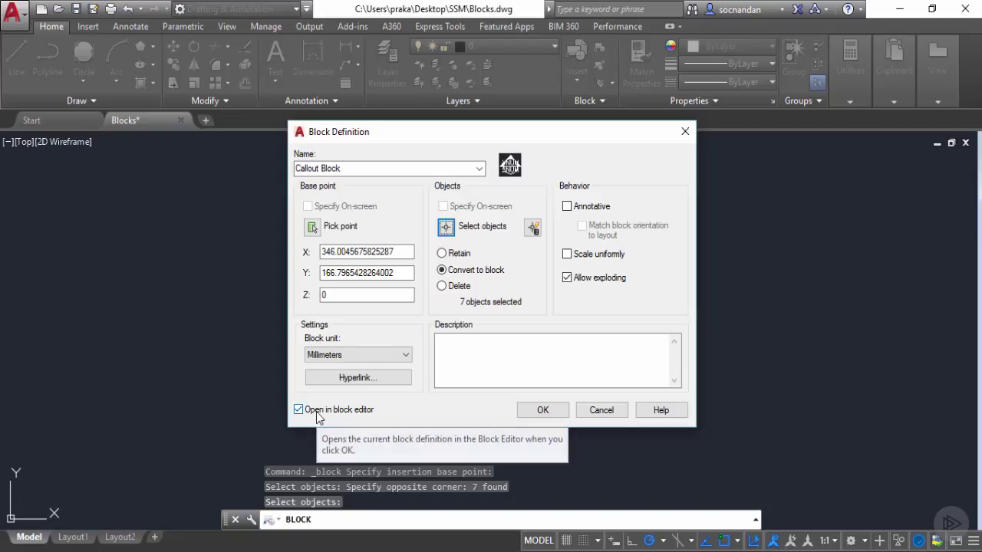
pyautogui.click(542, 410)
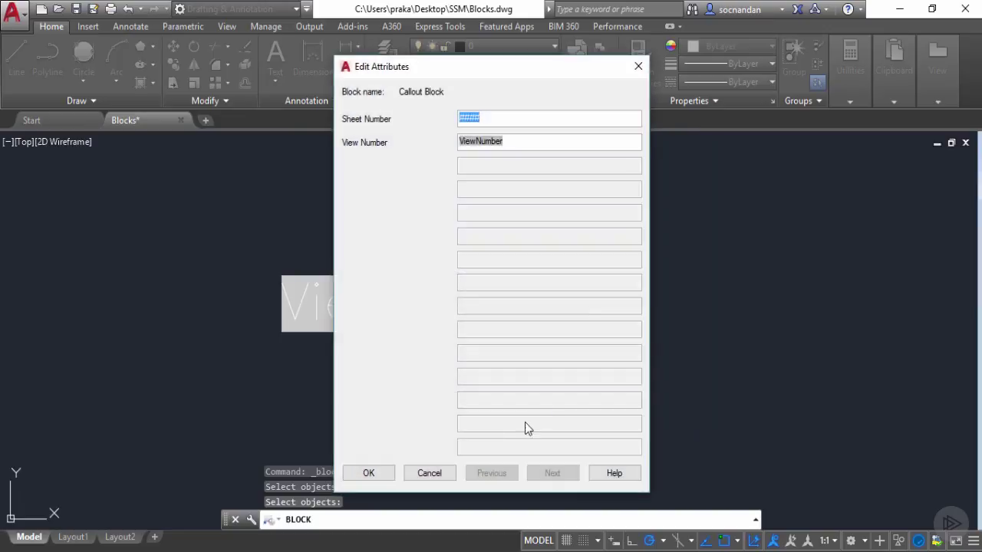
# Accept the Sheet Number and View Number attributes and show the Parameters palette in the Block Editor
pyautogui.click(384, 472)
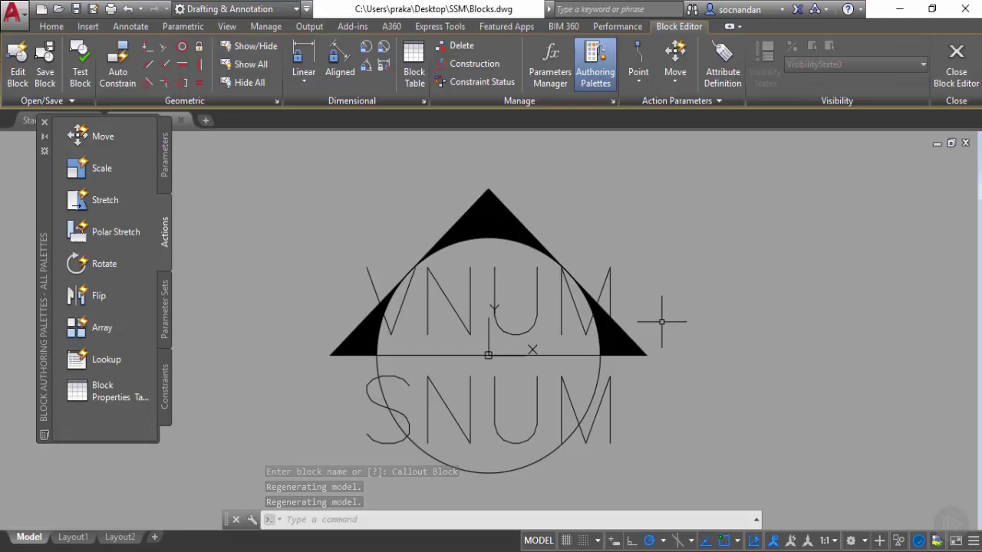
pyautogui.scroll(-2, 659, 329)
pyautogui.moveTo(673, 344); pyautogui.dragTo(557, 341, button='middle')
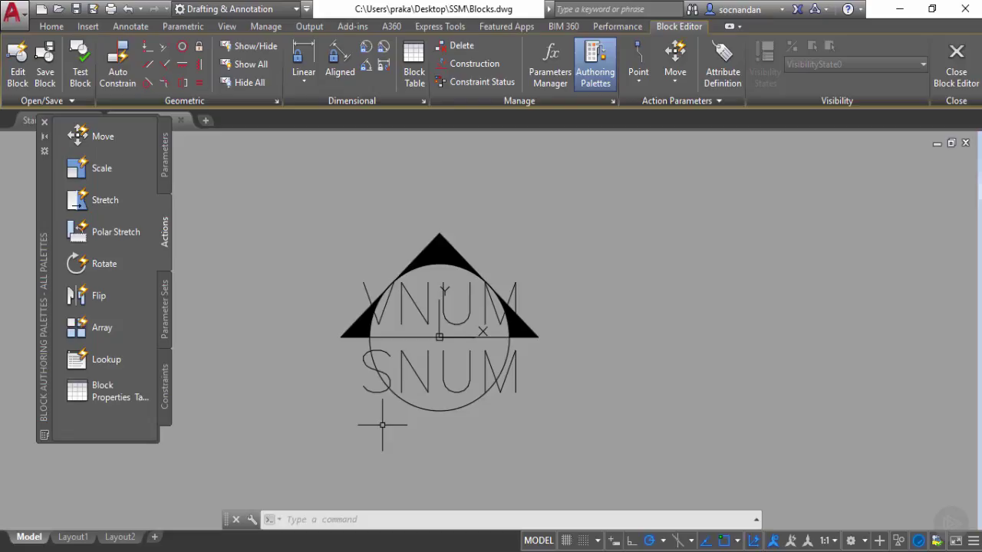
pyautogui.click(166, 157)
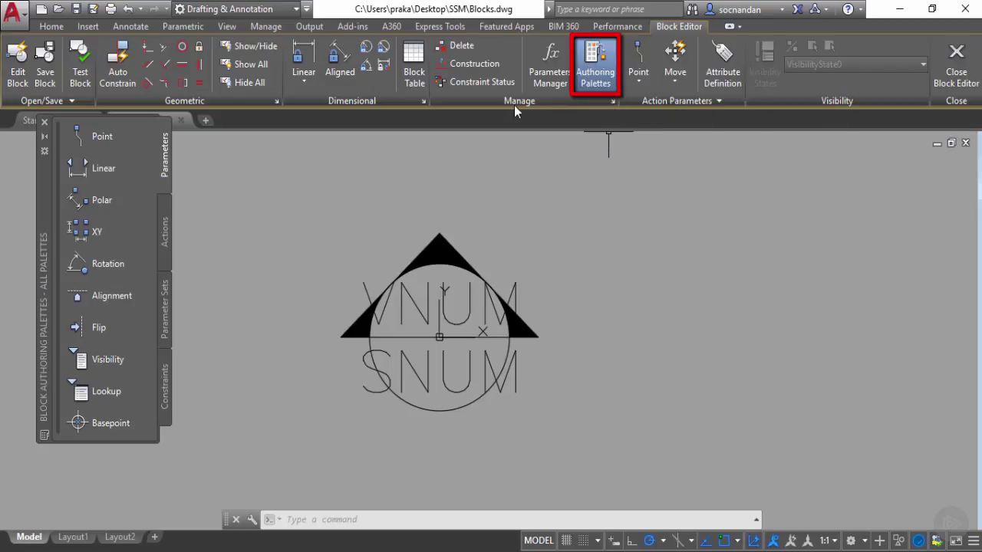
pyautogui.click(596, 54)
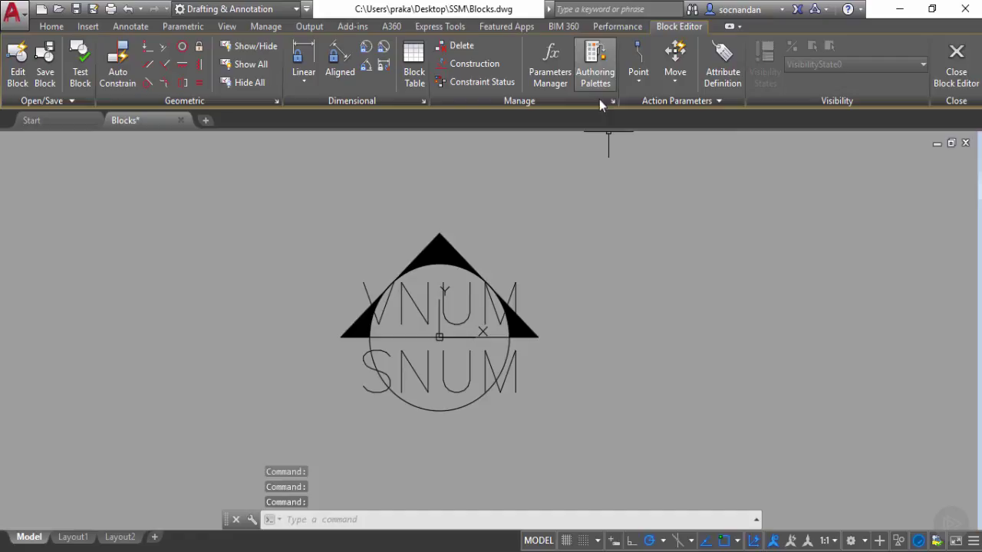
pyautogui.click(592, 58)
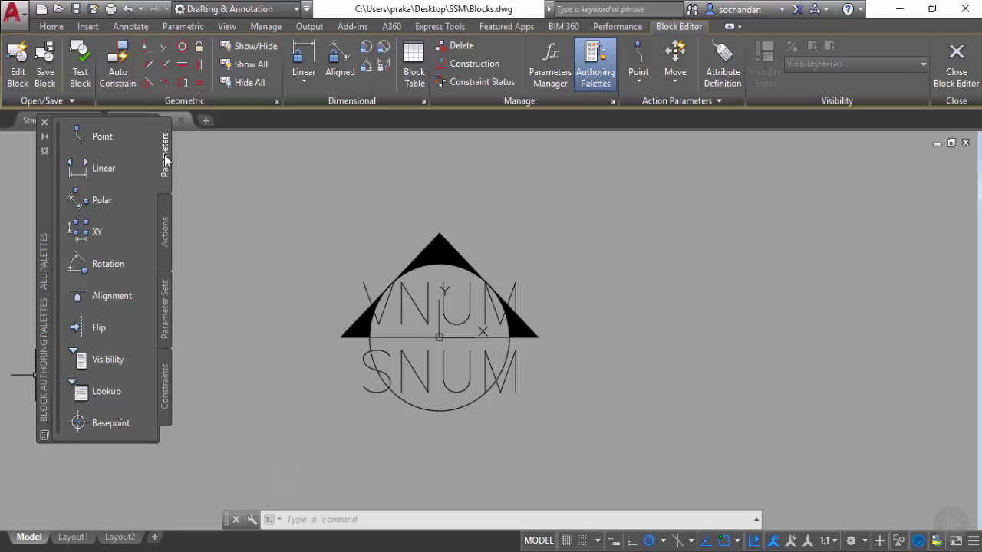
# Place a Visibility parameter left of the triangle and check its single VisibilityState0 state
pyautogui.click(97, 360)
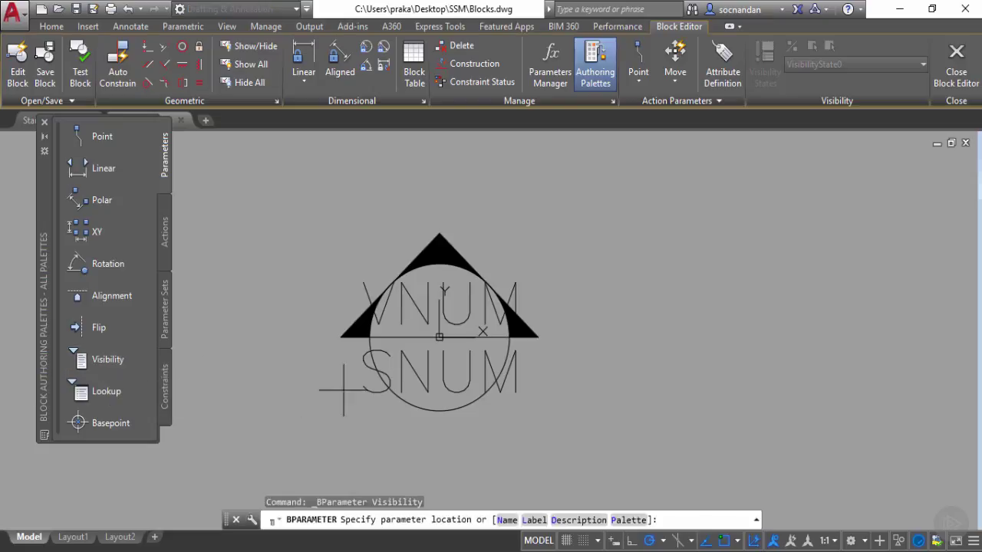
pyautogui.click(304, 334)
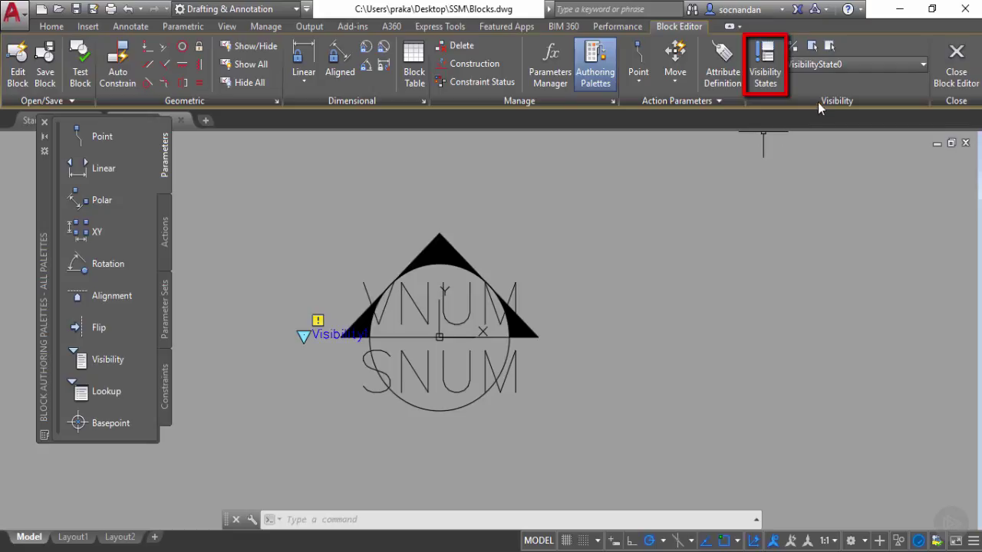
pyautogui.click(888, 65)
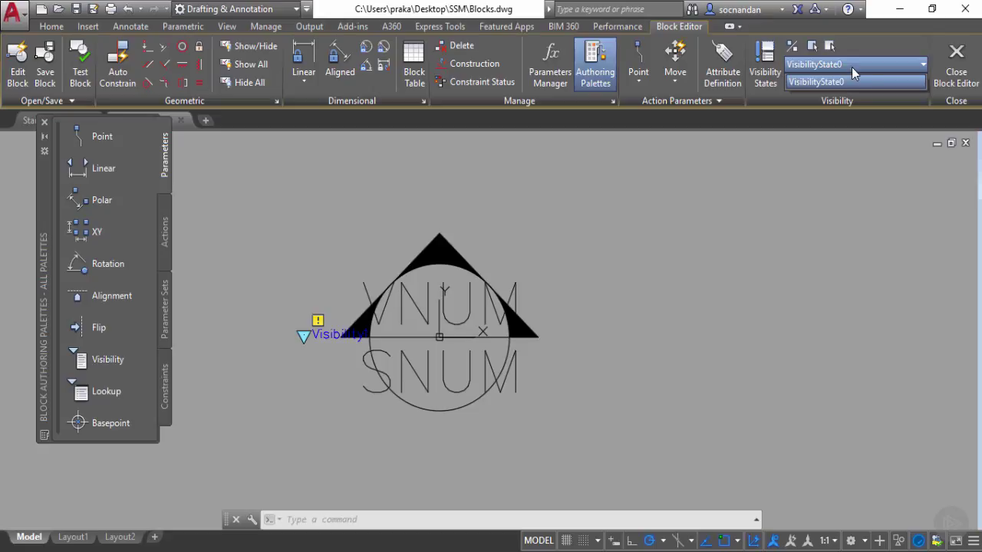
pyautogui.click(851, 67)
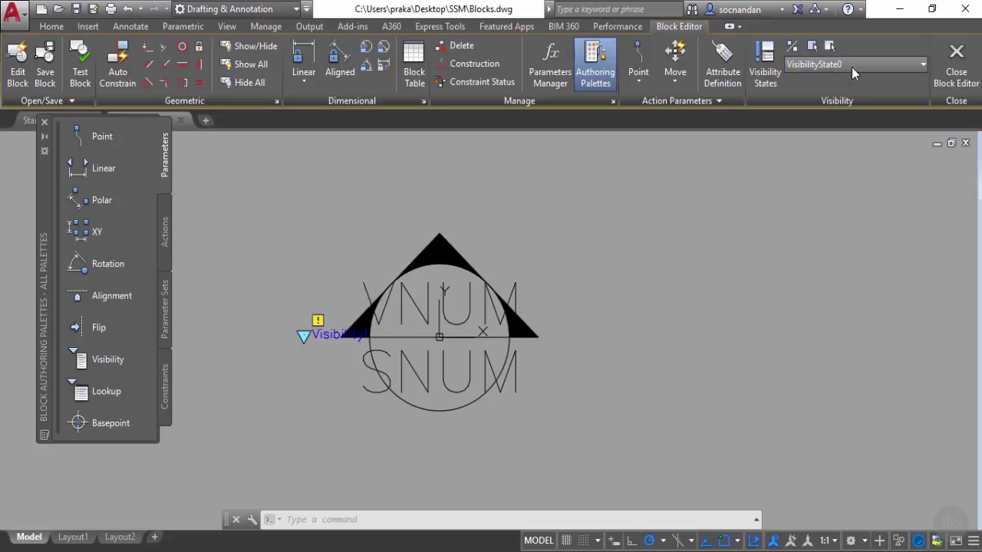
# Rename VisibilityState0 to 'Section', then reopen the Visibility States manager
pyautogui.click(766, 61)
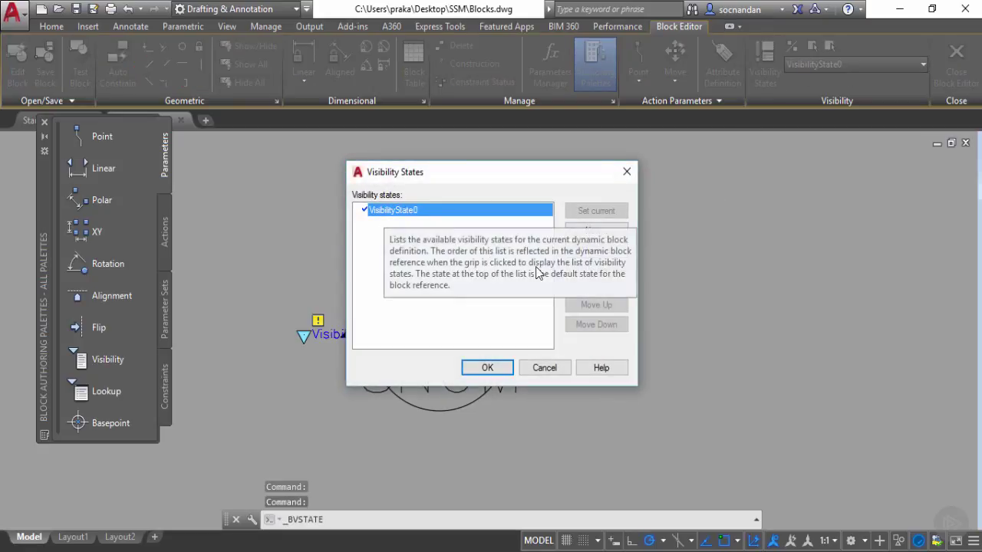
pyautogui.click(603, 257)
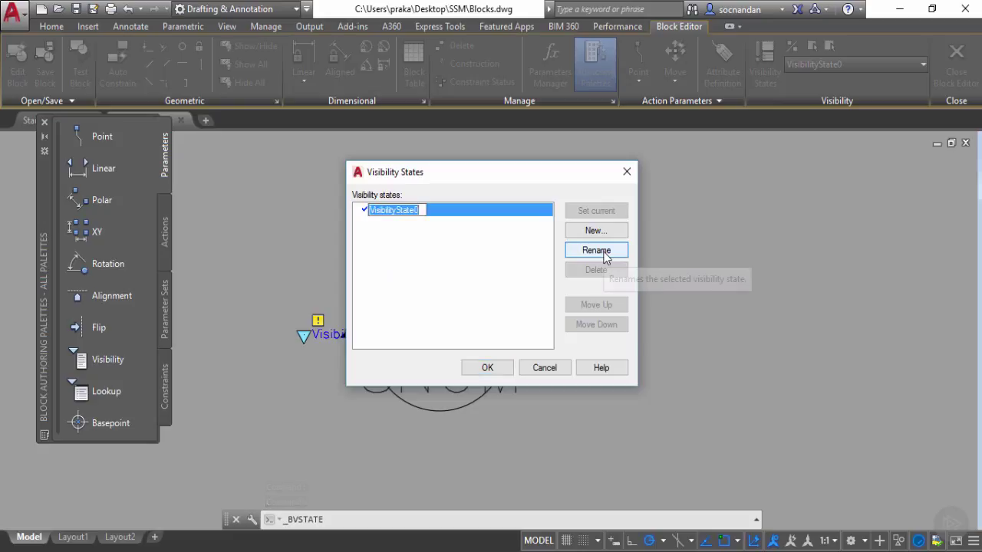
pyautogui.write('Sectio')
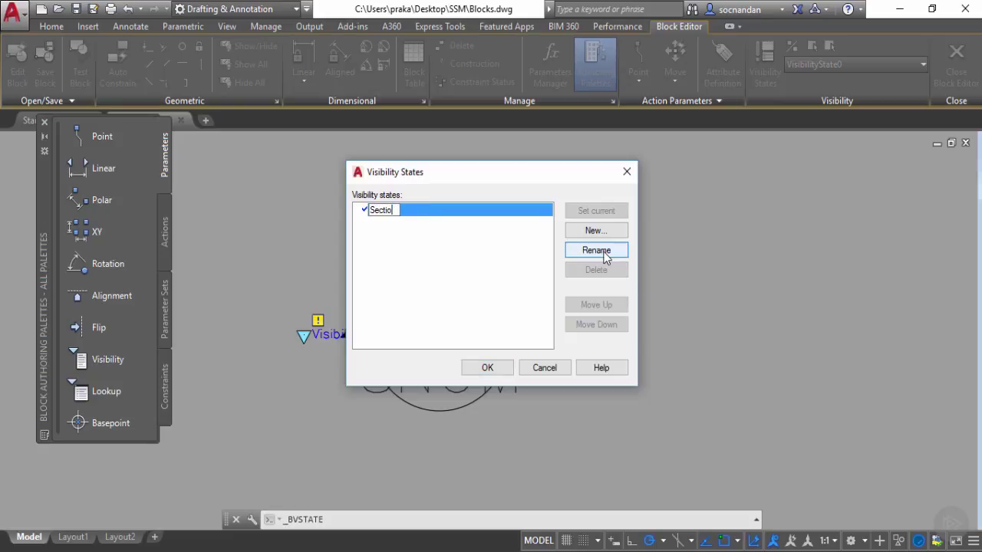
pyautogui.write('n')
pyautogui.click(487, 368)
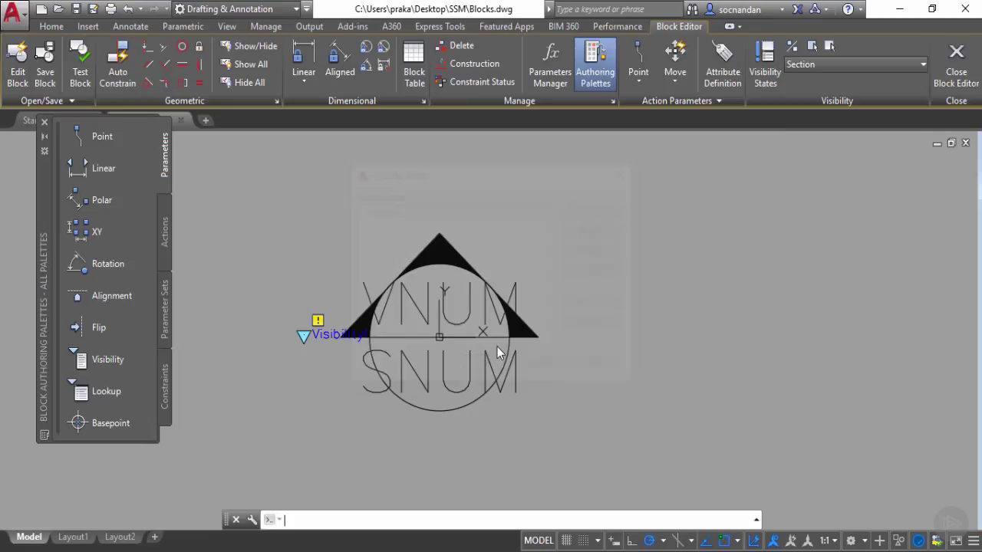
pyautogui.click(870, 64)
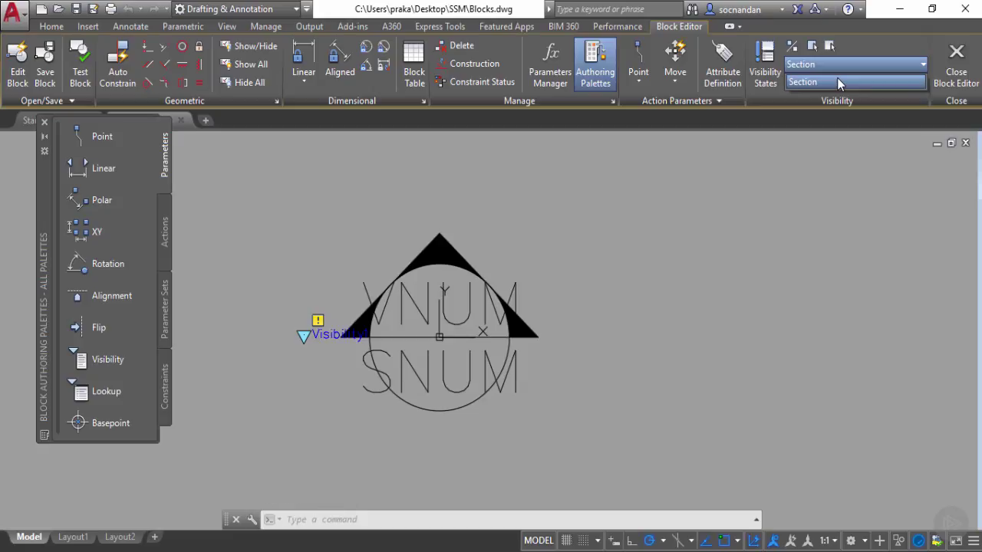
pyautogui.click(765, 56)
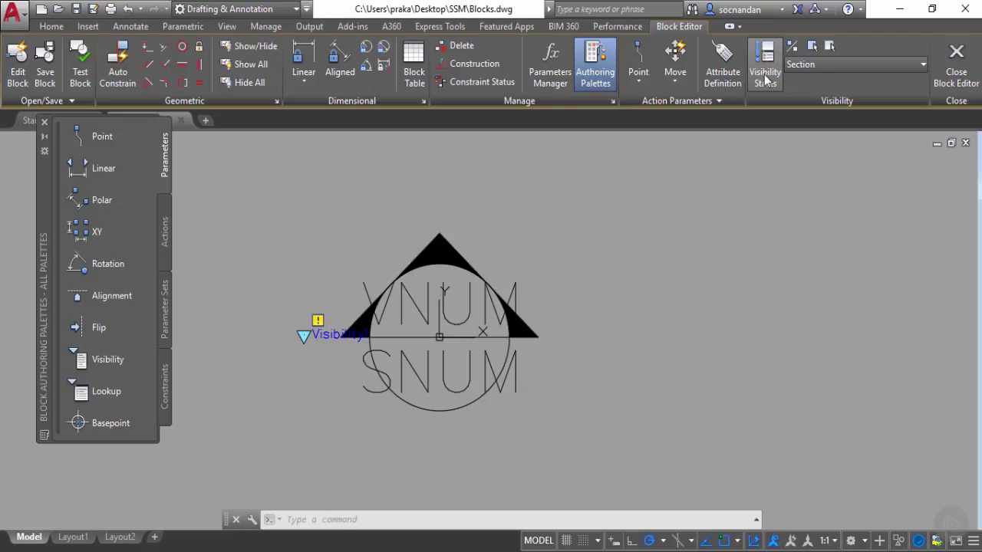
pyautogui.click(766, 77)
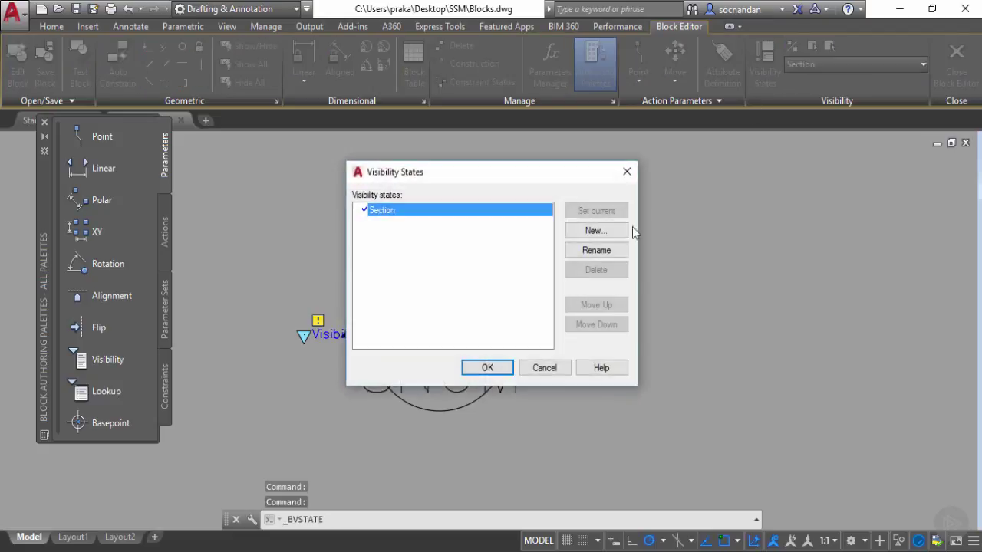
# Create new visibility states 'Elevation' and 'Detail', then close the manager
pyautogui.click(593, 232)
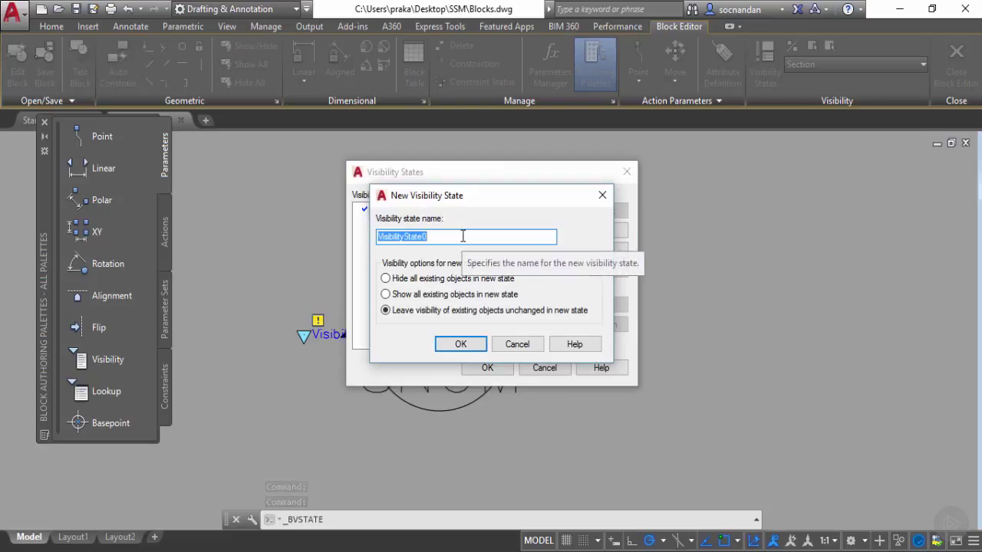
pyautogui.write('Elevation')
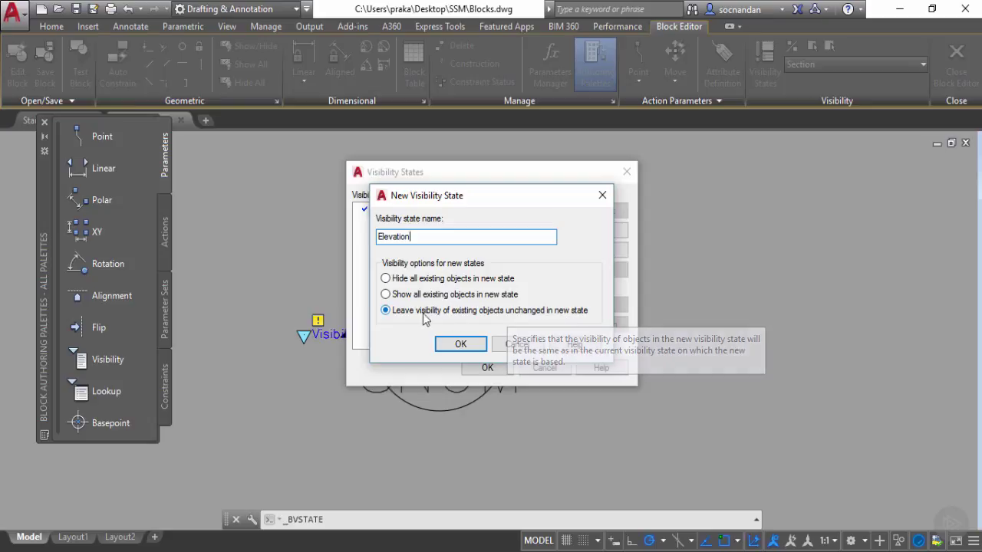
pyautogui.click(460, 346)
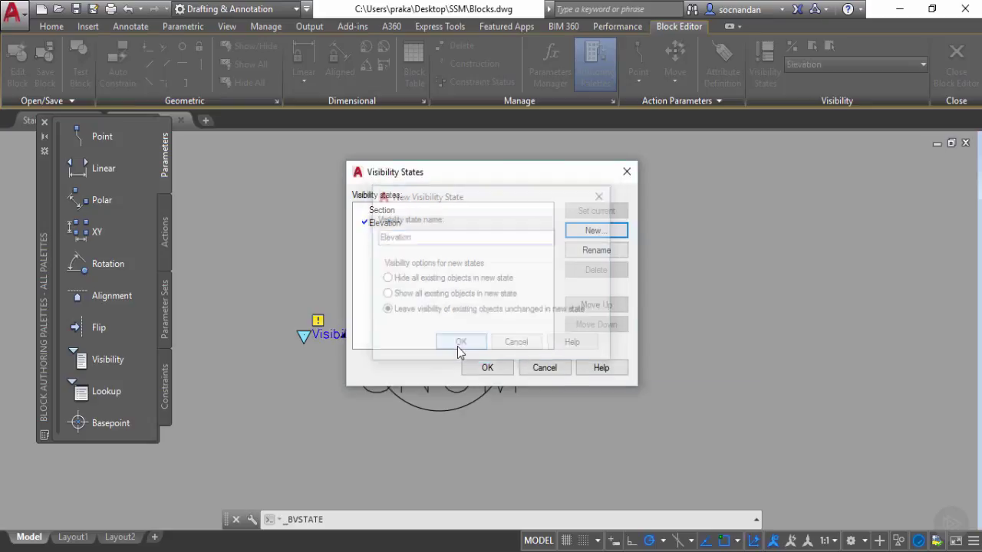
pyautogui.click(598, 232)
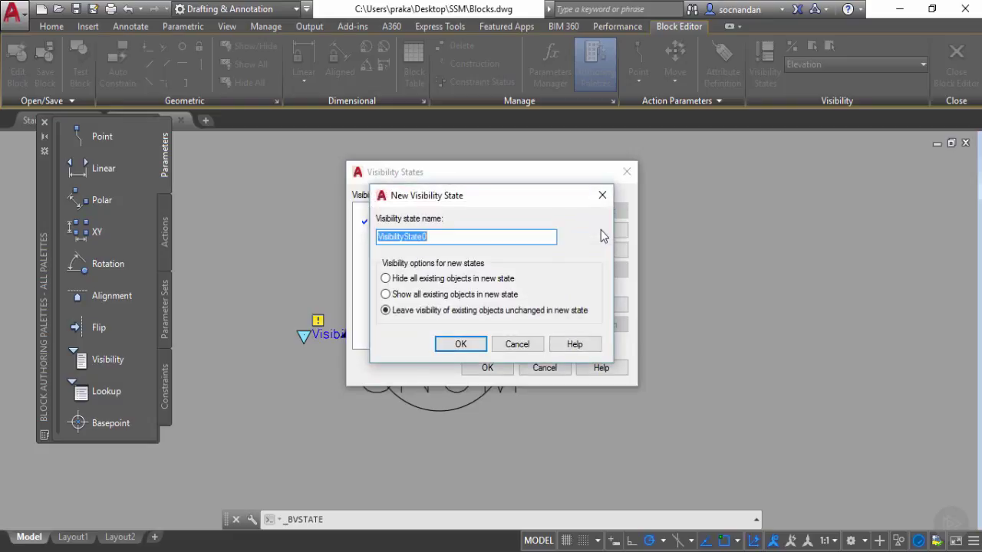
pyautogui.write('Detail')
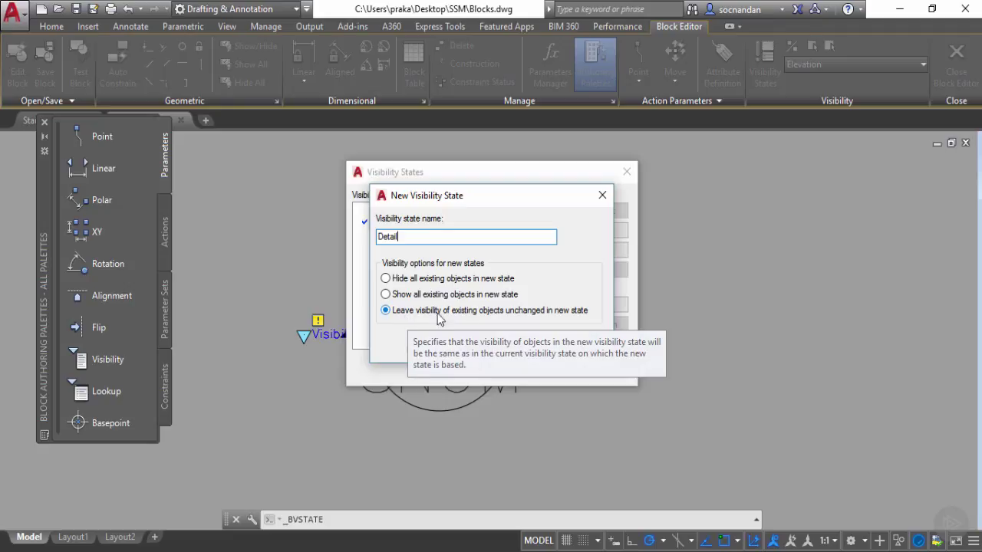
pyautogui.click(458, 345)
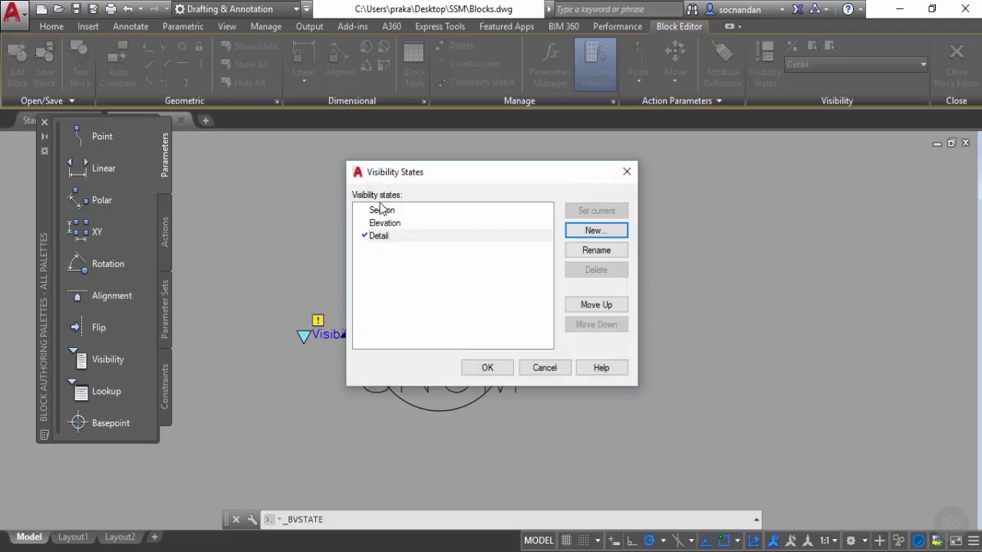
pyautogui.click(488, 367)
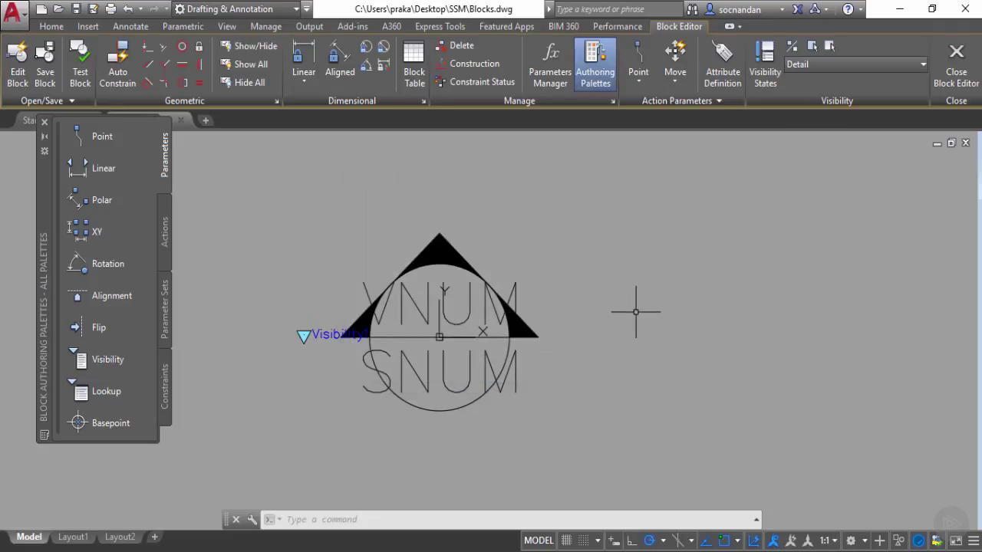
# Cycle through the Section, Elevation and Detail states, ending on Elevation
pyautogui.click(892, 66)
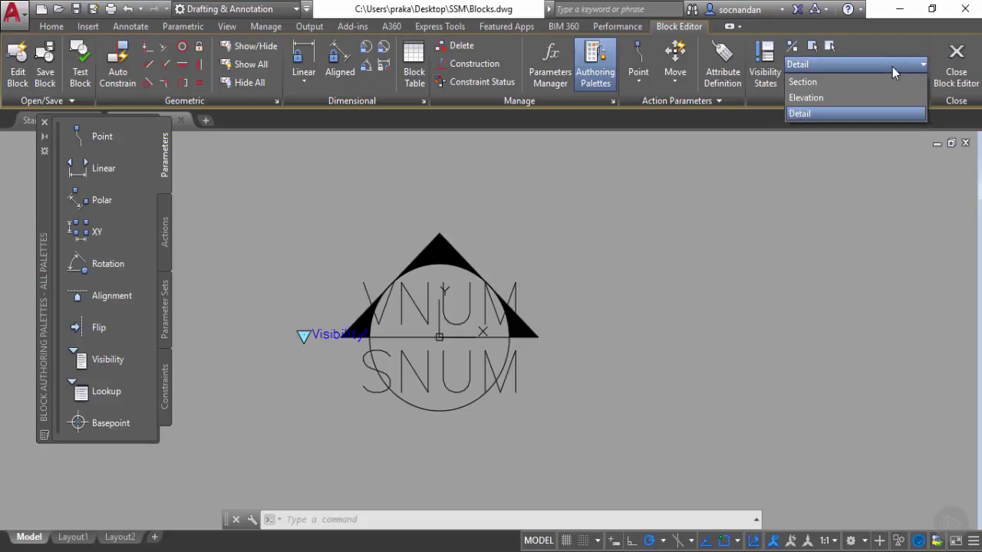
pyautogui.click(839, 81)
pyautogui.click(851, 64)
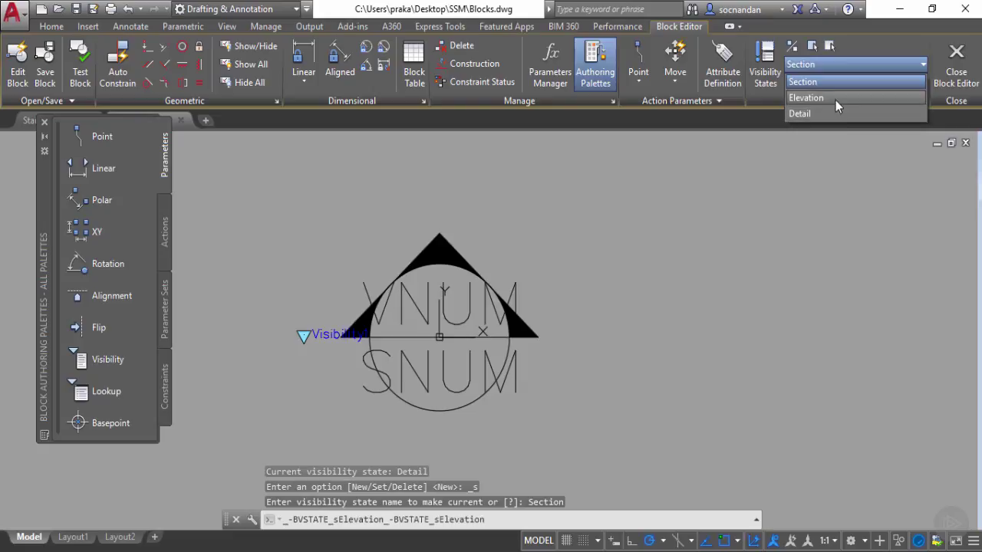
pyautogui.click(835, 100)
pyautogui.click(845, 61)
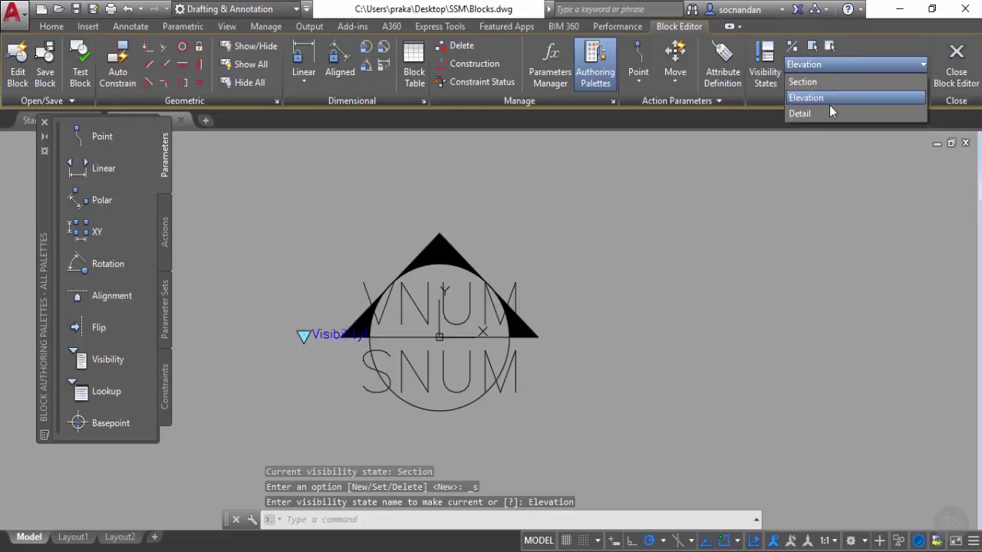
pyautogui.click(827, 112)
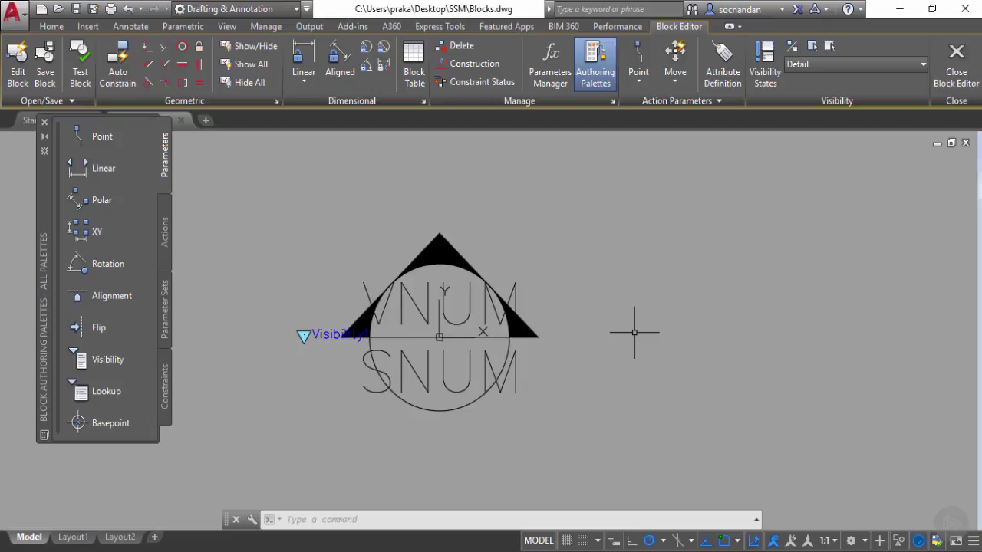
pyautogui.click(814, 65)
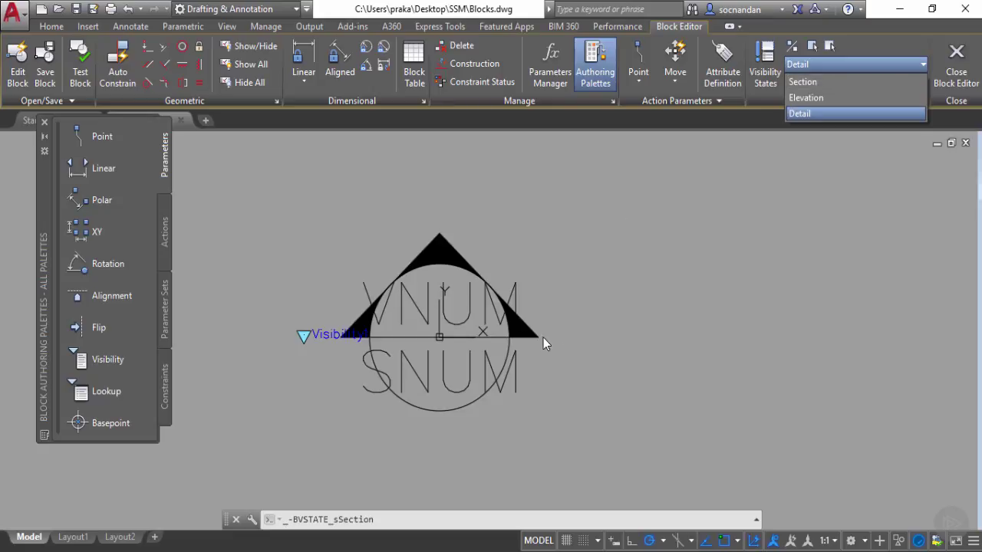
pyautogui.click(800, 99)
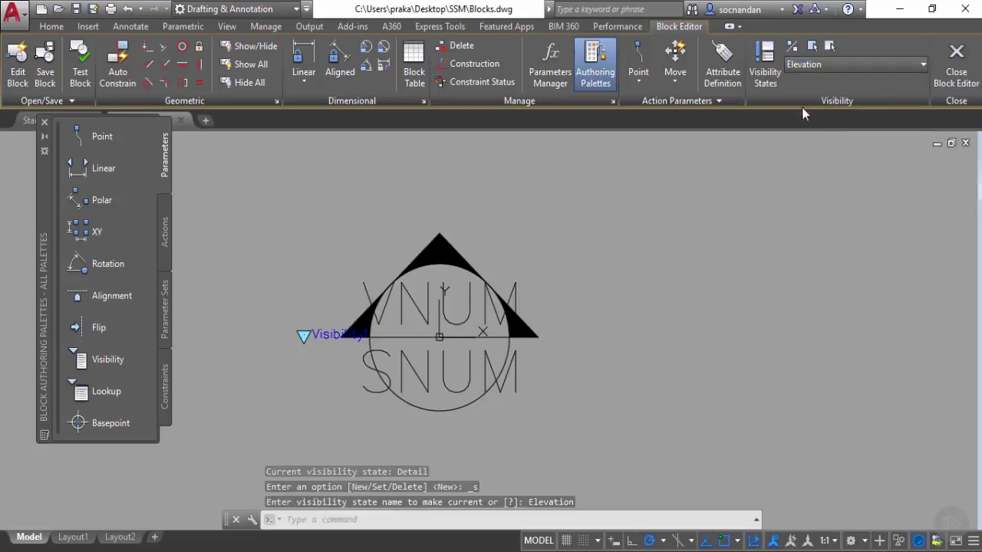
# Hide the left and right triangles in the Elevation state only
pyautogui.click(832, 50)
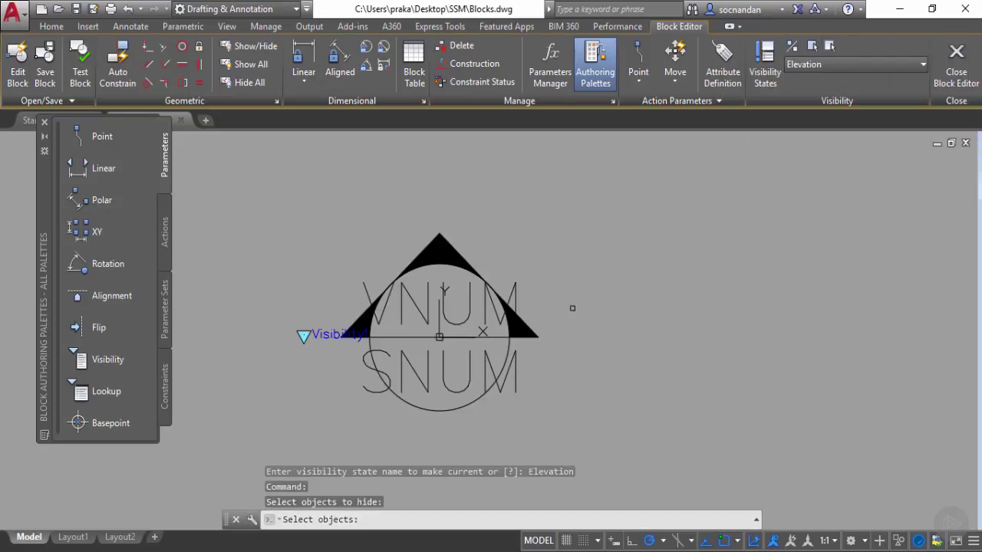
pyautogui.click(535, 329)
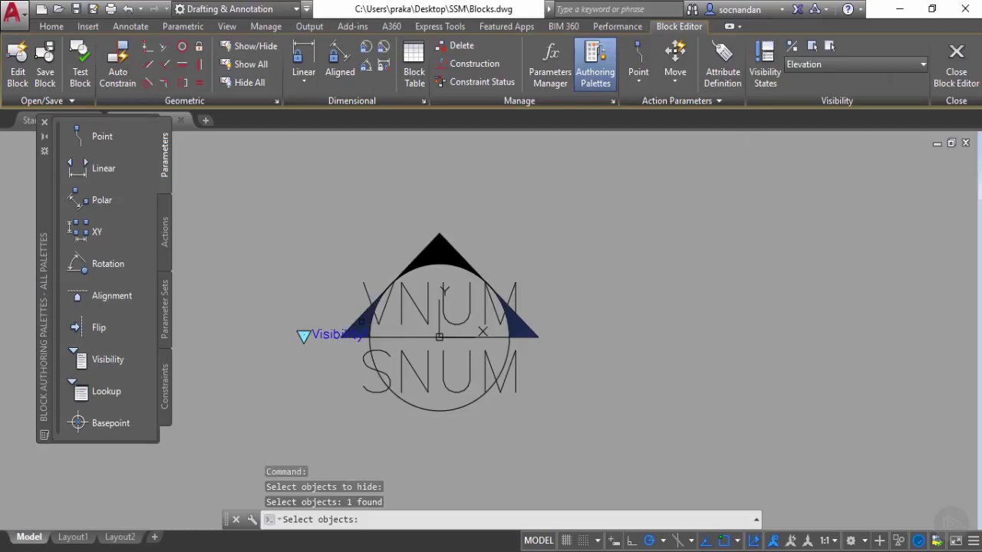
pyautogui.click(376, 316)
pyautogui.press('Return')
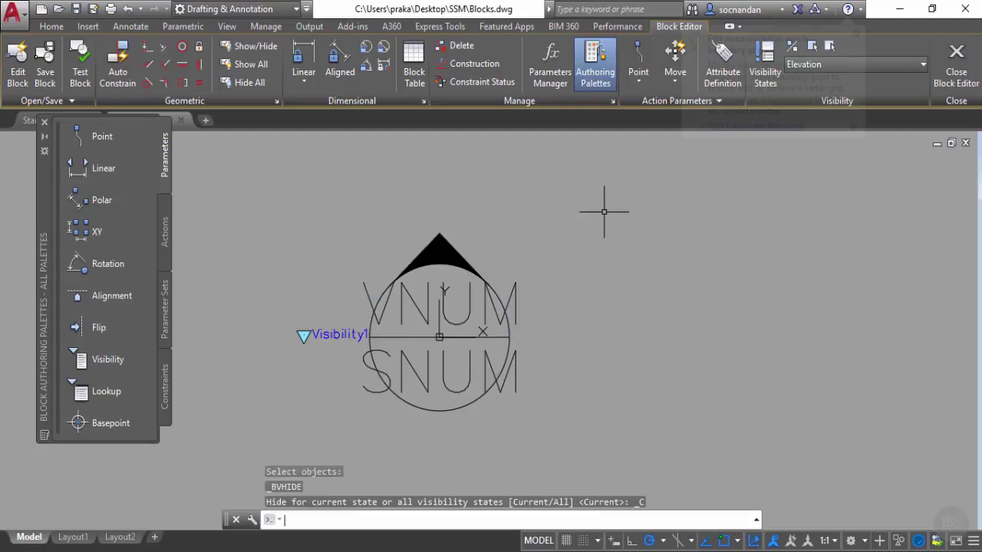
pyautogui.press('Return')
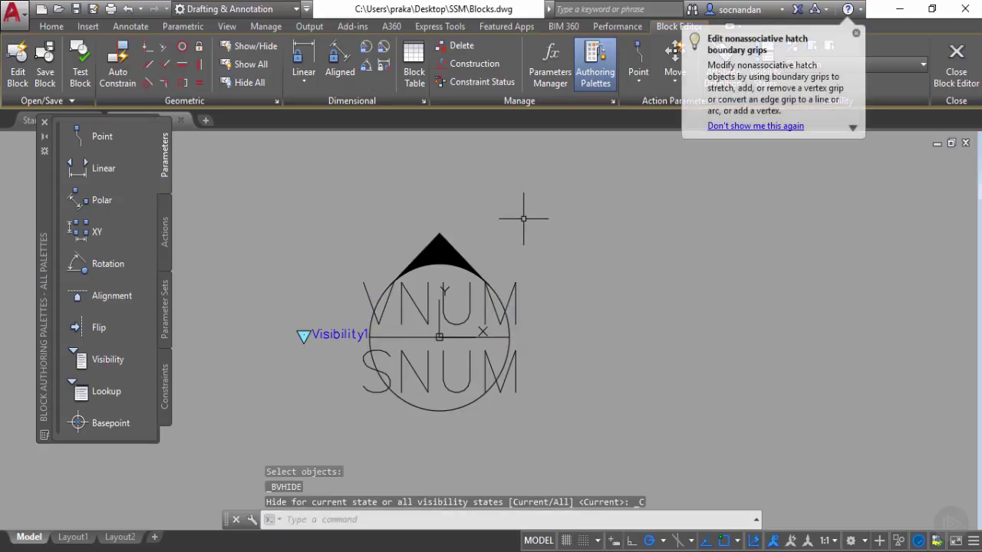
pyautogui.click(857, 35)
# Switch to the Detail state and hide the top, left and right triangles
pyautogui.click(867, 63)
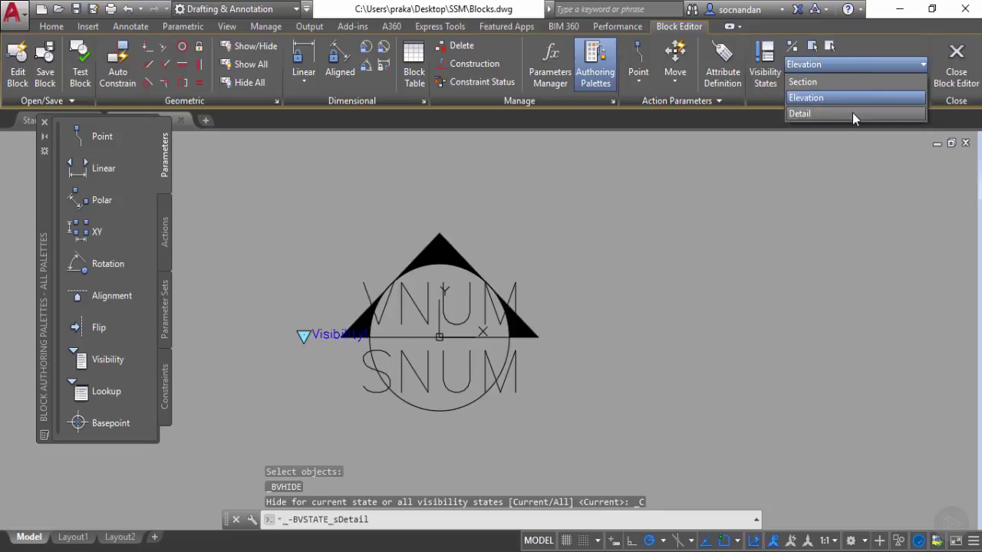
pyautogui.click(852, 113)
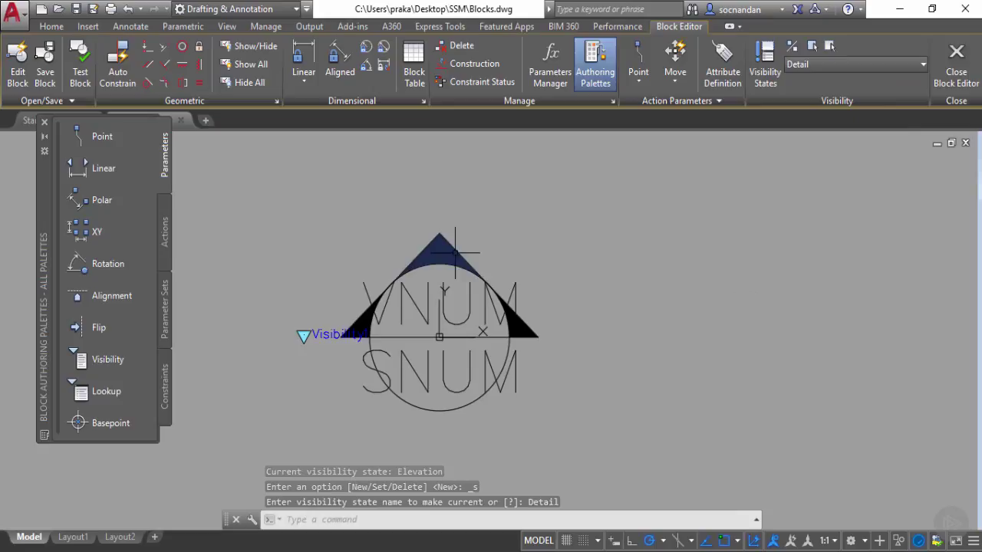
pyautogui.click(828, 47)
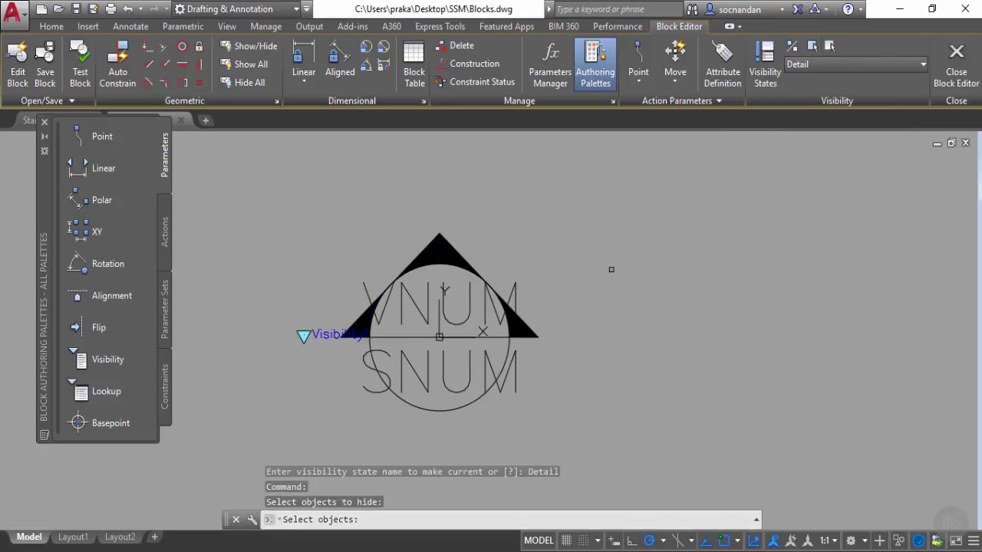
pyautogui.click(458, 250)
pyautogui.click(368, 294)
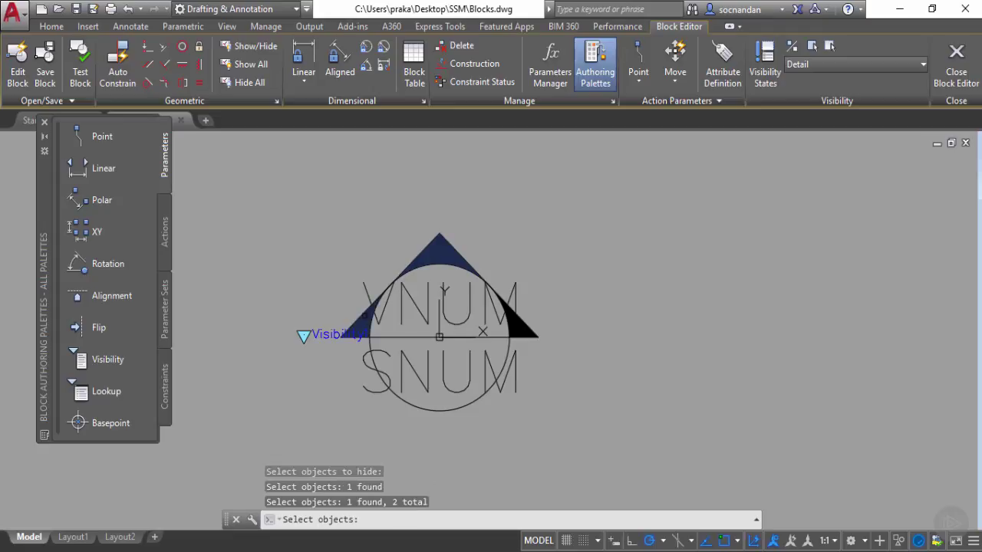
pyautogui.click(523, 343)
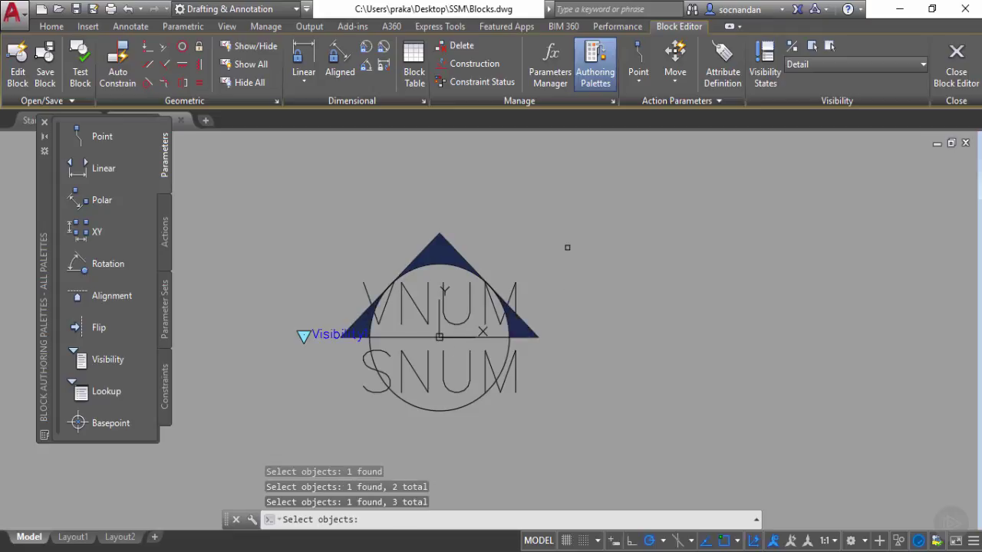
pyautogui.press('Return')
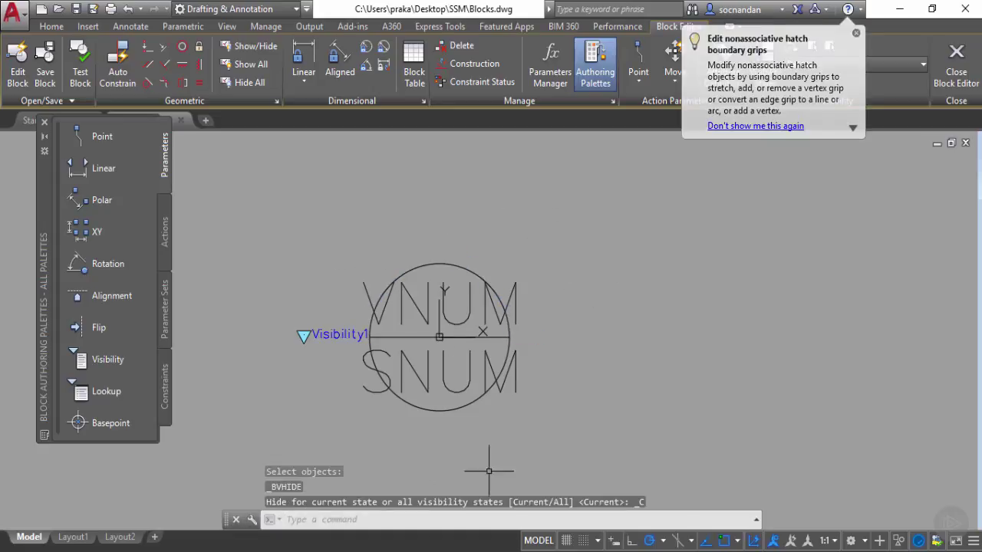
pyautogui.click(856, 34)
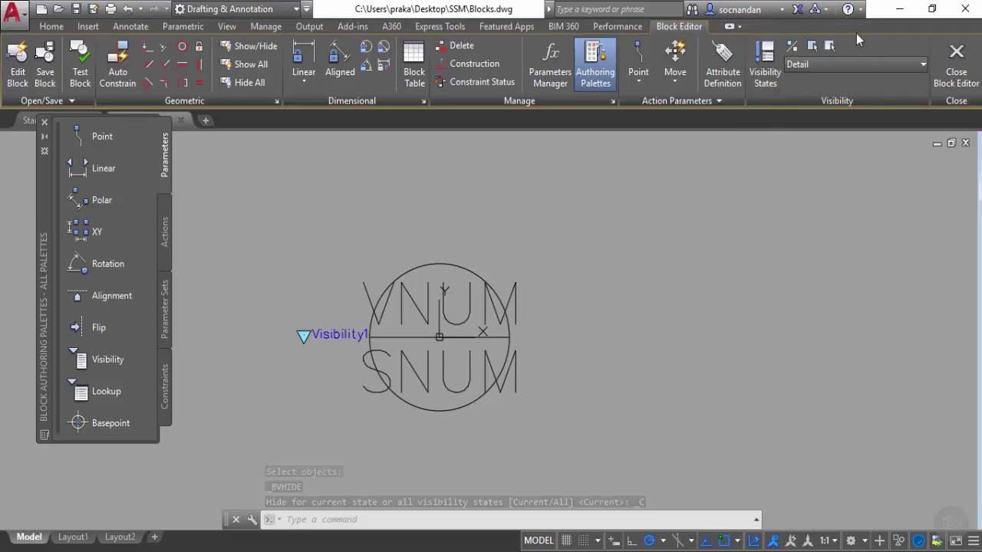
pyautogui.click(887, 64)
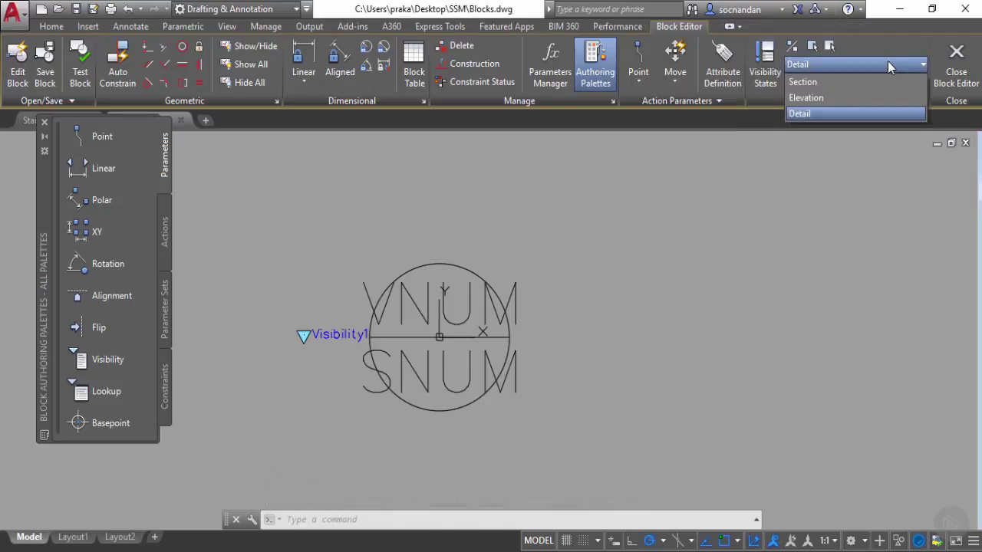
pyautogui.click(828, 83)
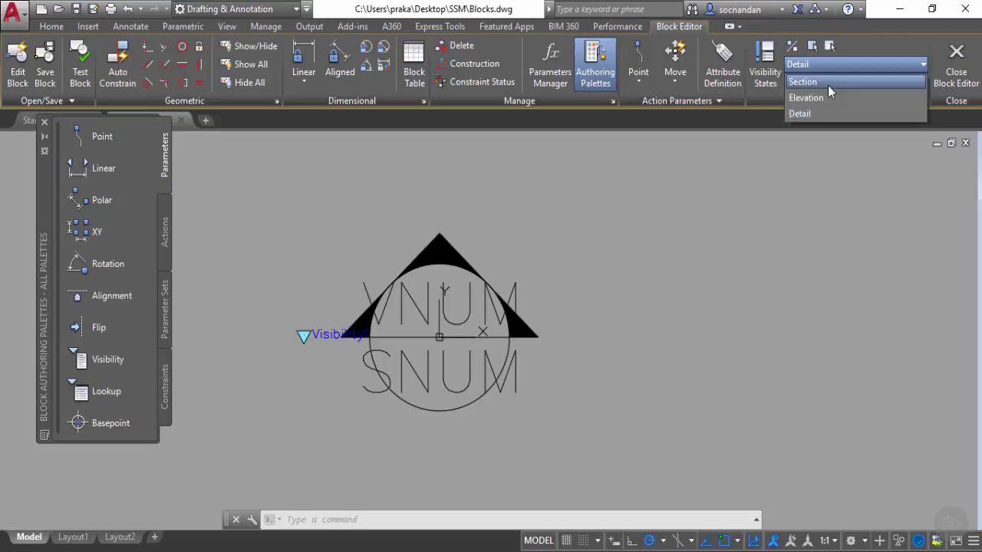
pyautogui.click(861, 67)
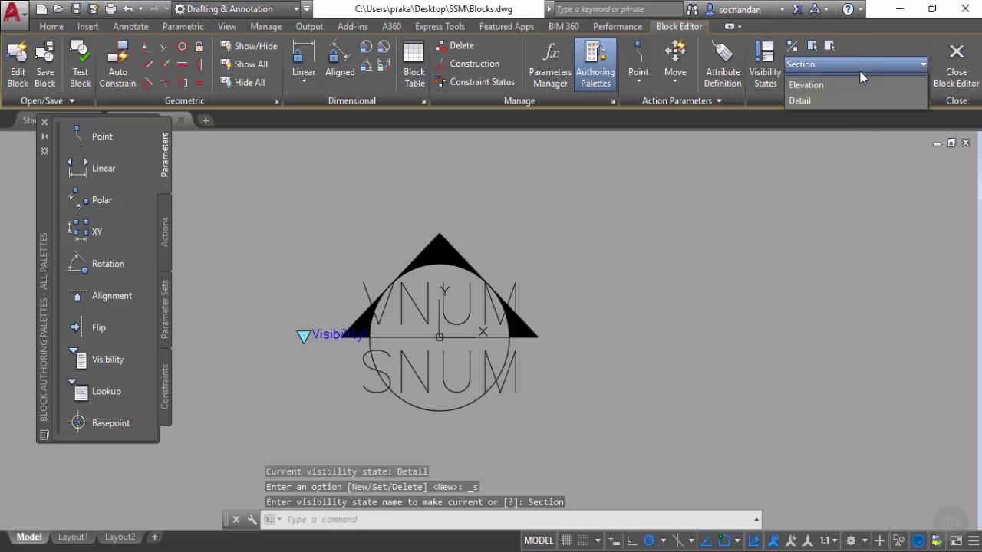
pyautogui.click(852, 95)
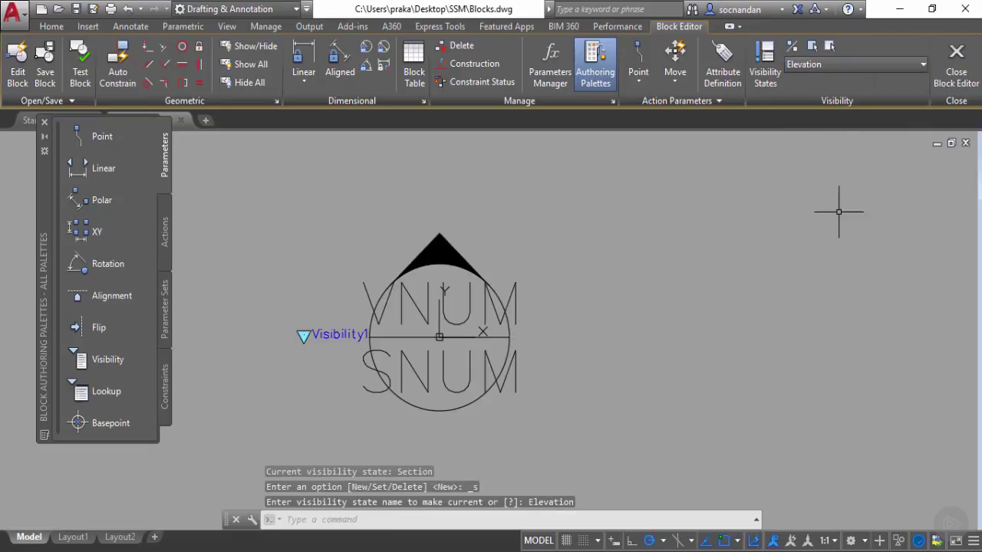
pyautogui.click(882, 63)
pyautogui.click(857, 113)
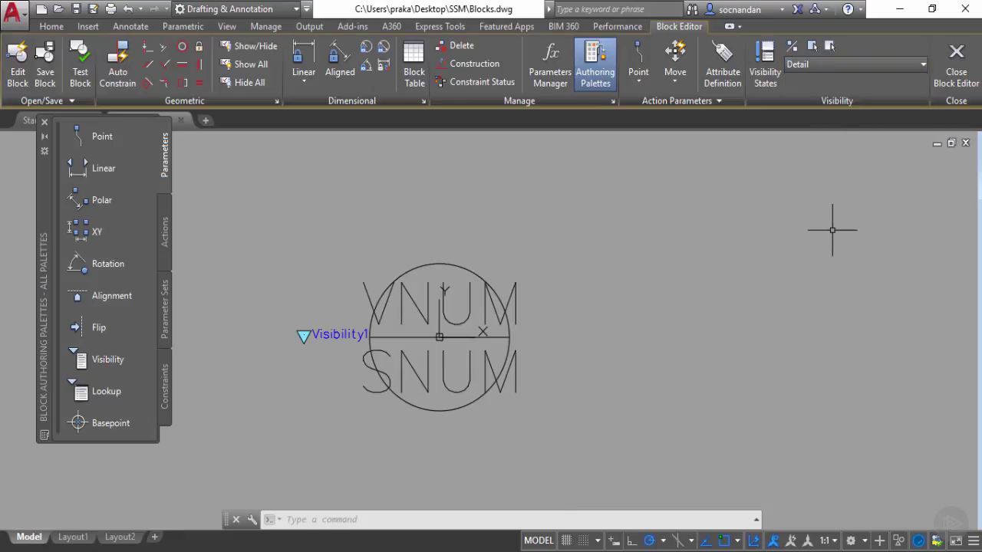
pyautogui.click(960, 71)
# Save the Callout Block changes and switch the inserted callout to Elevation
pyautogui.click(511, 251)
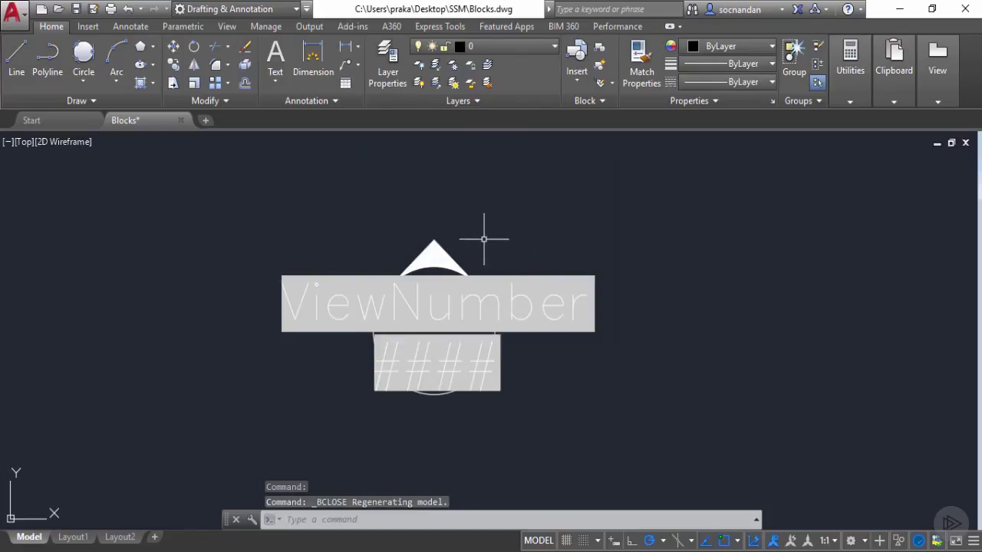
pyautogui.click(444, 248)
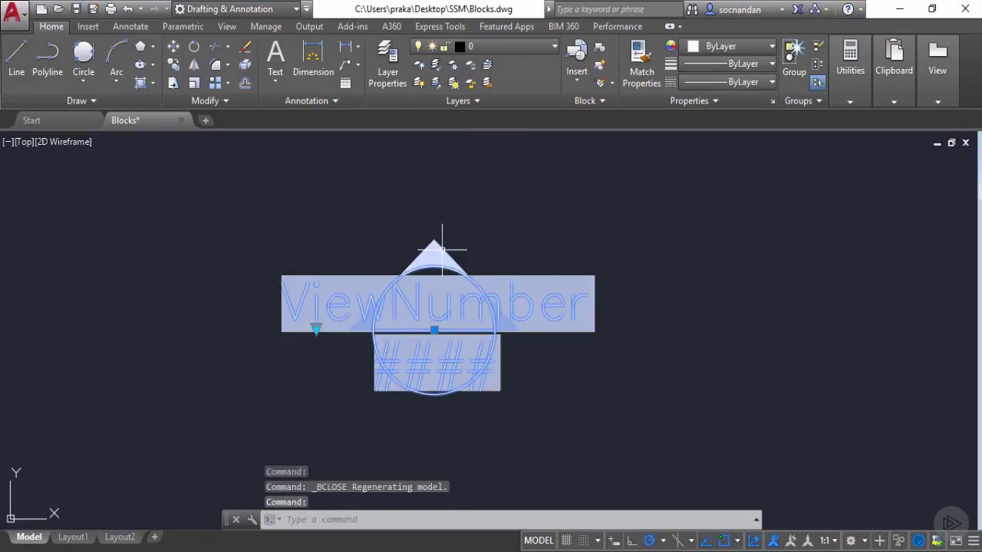
pyautogui.click(315, 328)
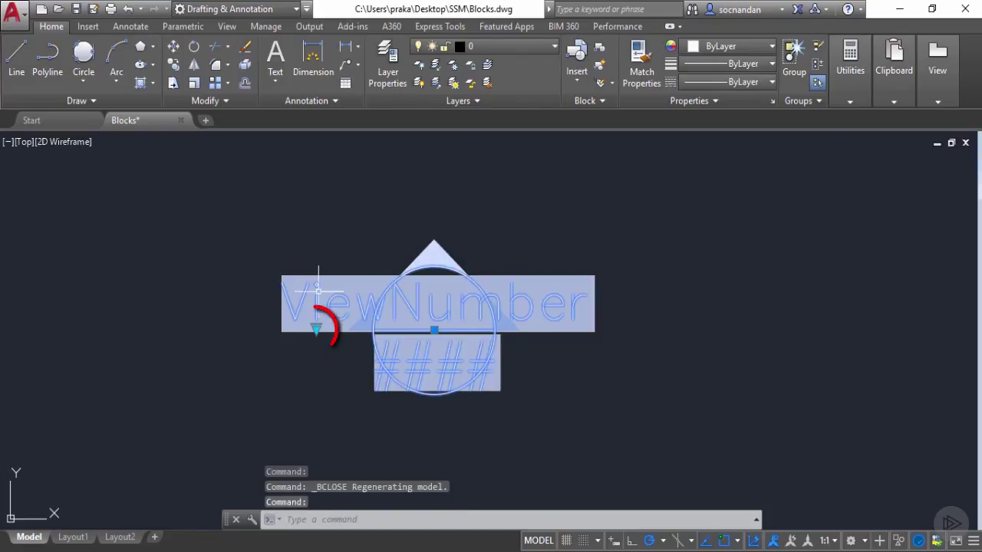
pyautogui.click(316, 329)
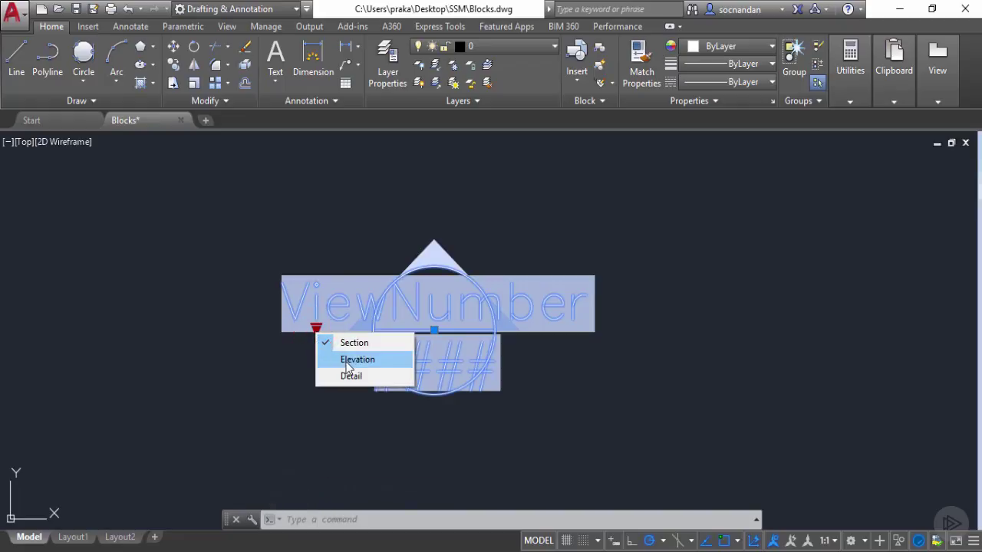
pyautogui.click(347, 360)
# Switch the callout to Detail, then back to Section, and deselect it
pyautogui.click(315, 329)
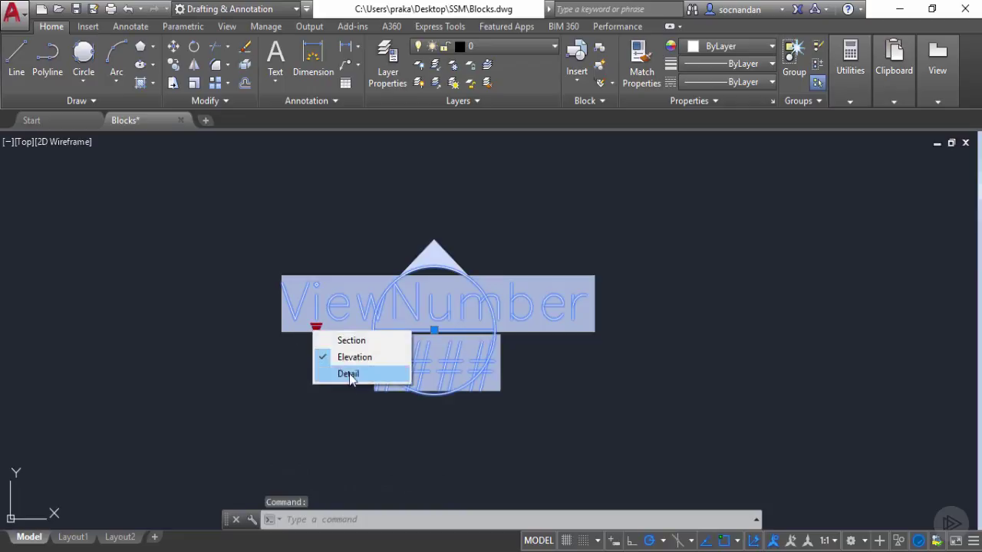
pyautogui.click(348, 374)
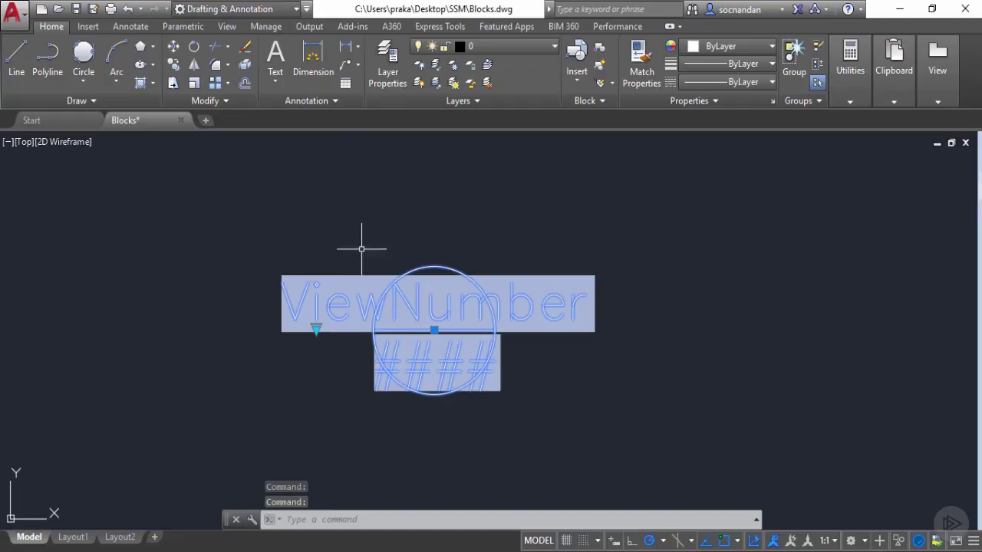
pyautogui.click(316, 328)
pyautogui.click(337, 339)
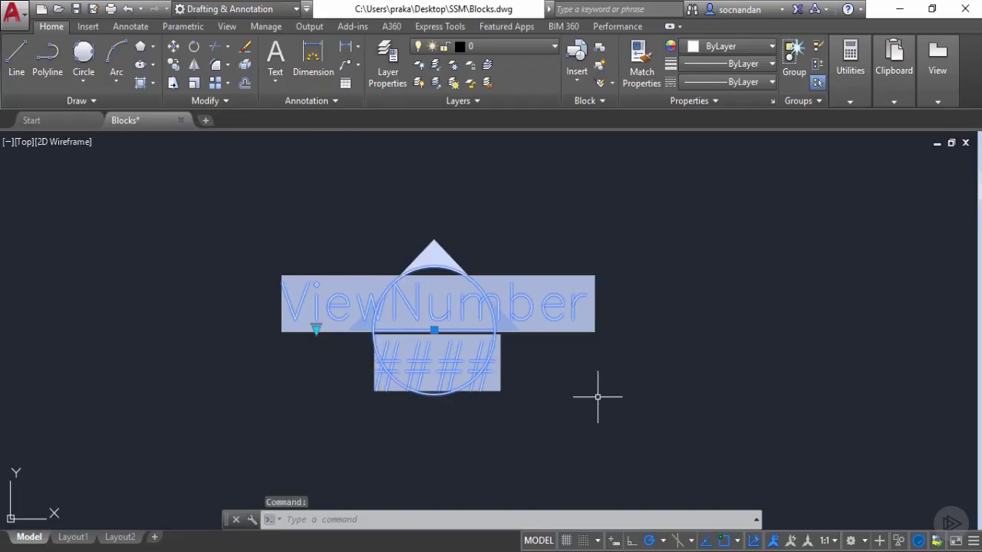
pyautogui.press('Escape')
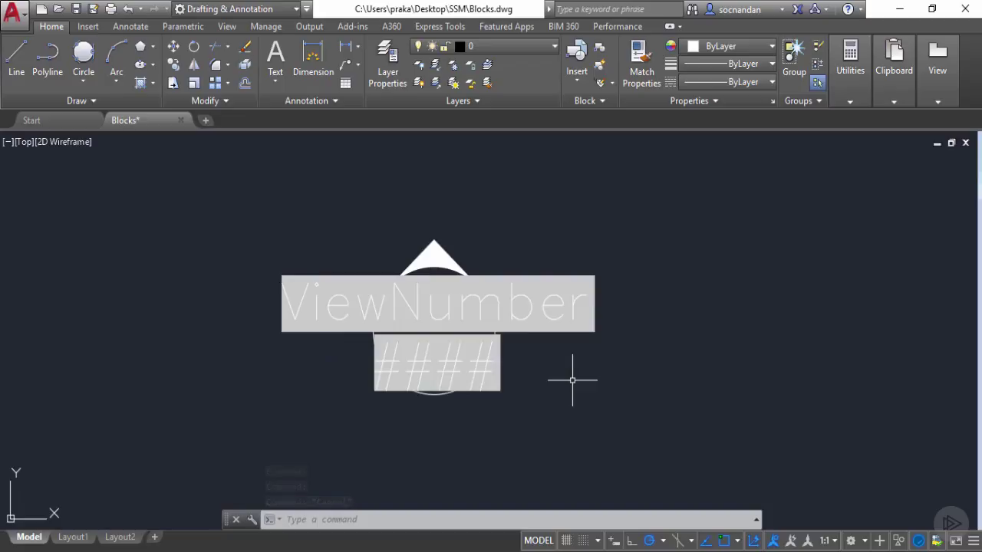
# Select and deselect the callout block twice to check it
pyautogui.click(433, 242)
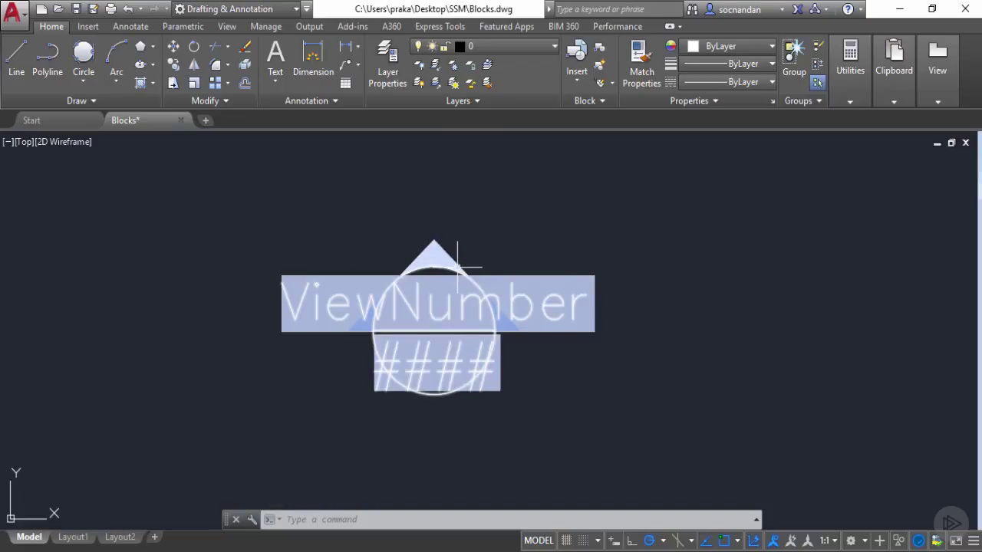
pyautogui.press('Escape')
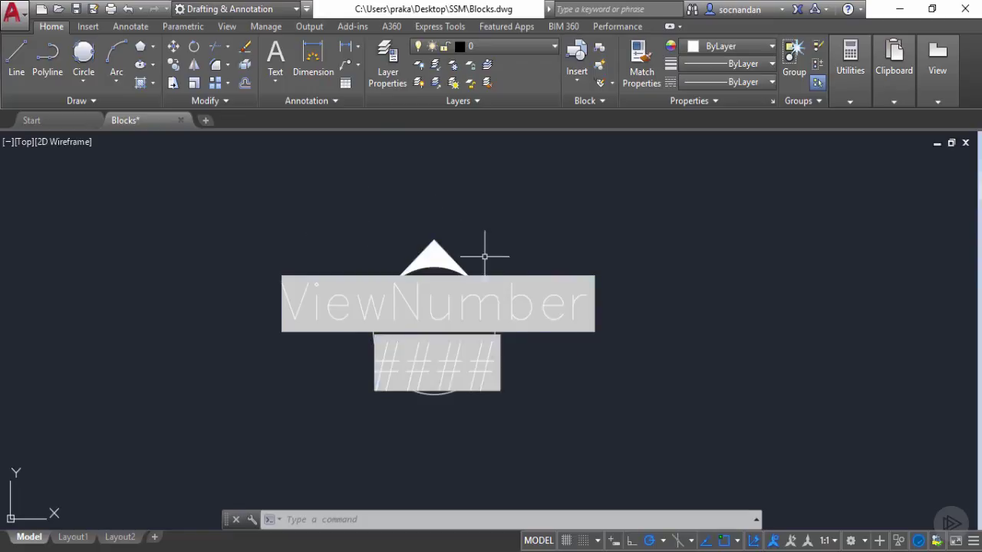
pyautogui.click(578, 289)
pyautogui.press('Escape')
# Pick Callout Block in Edit Block Definition to reopen it in the Block Editor
pyautogui.click(598, 67)
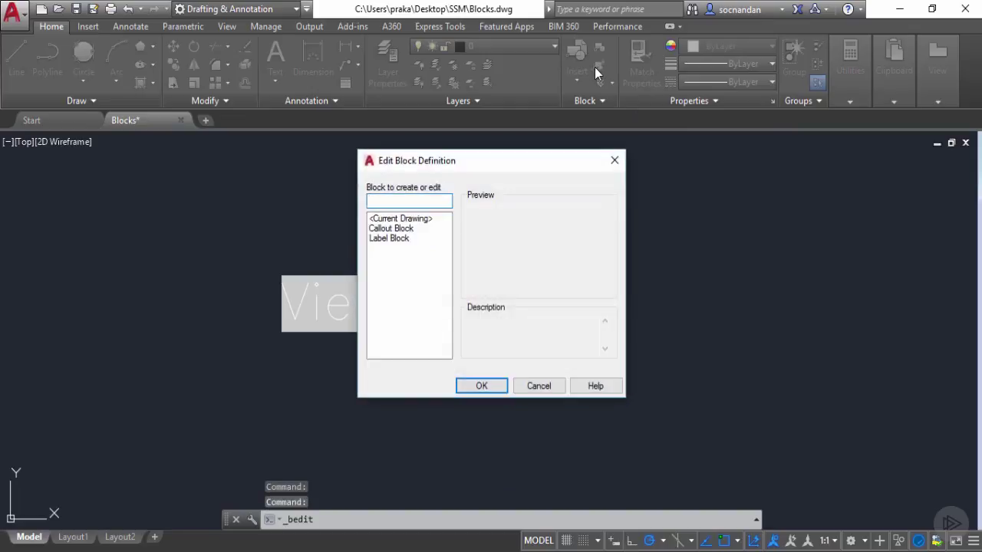
pyautogui.click(395, 228)
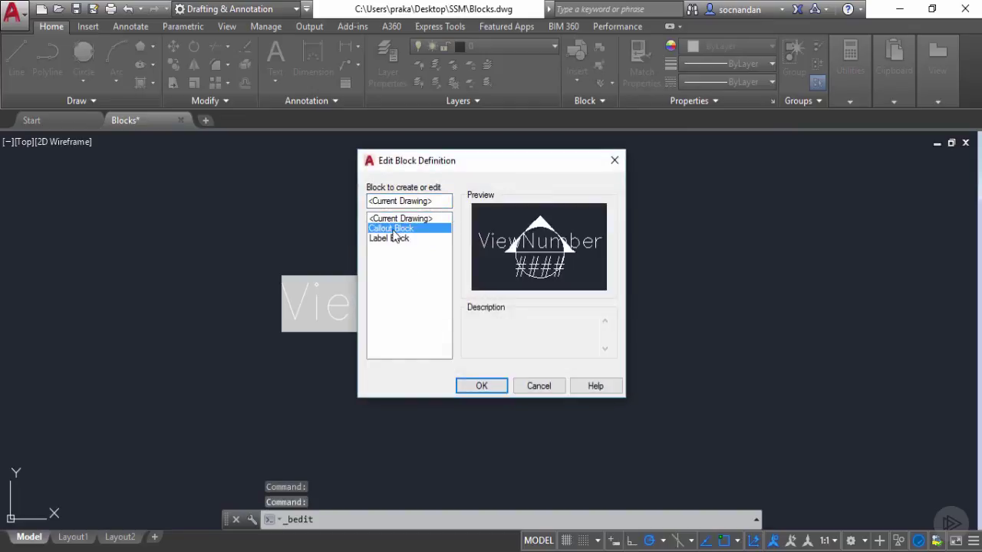
pyautogui.click(482, 386)
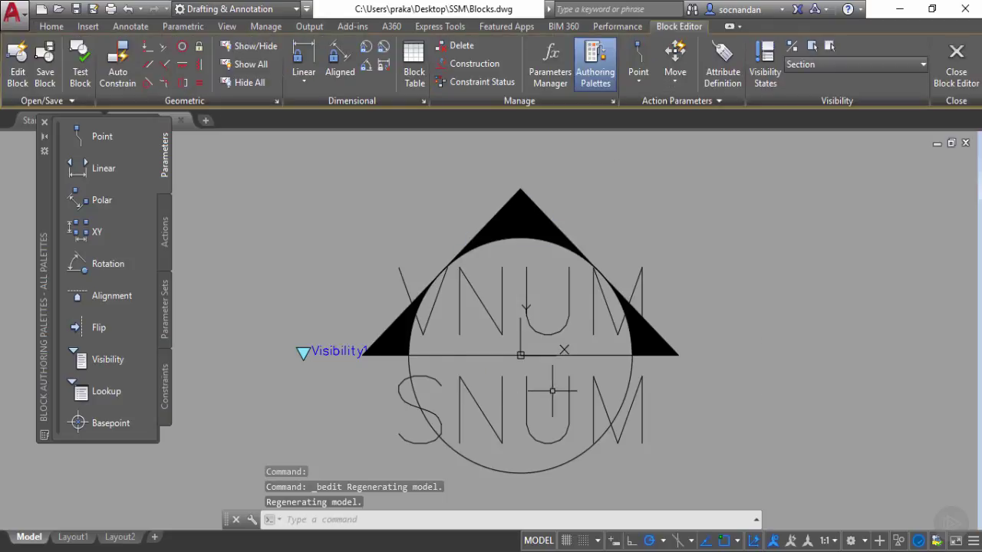
pyautogui.moveTo(553, 382); pyautogui.dragTo(525, 371, button='middle')
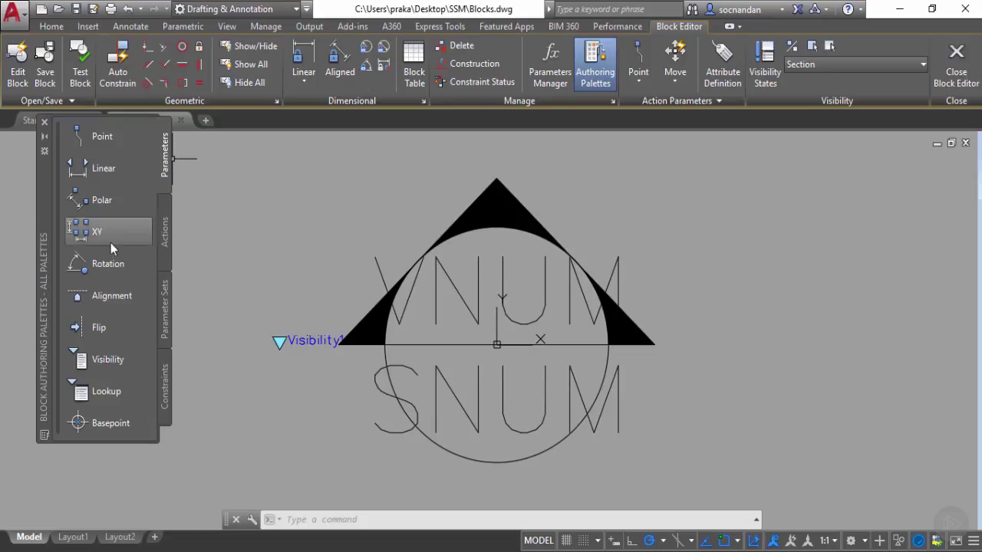
# Add a Rotation parameter based at the callout's centre with default angle 0
pyautogui.click(128, 271)
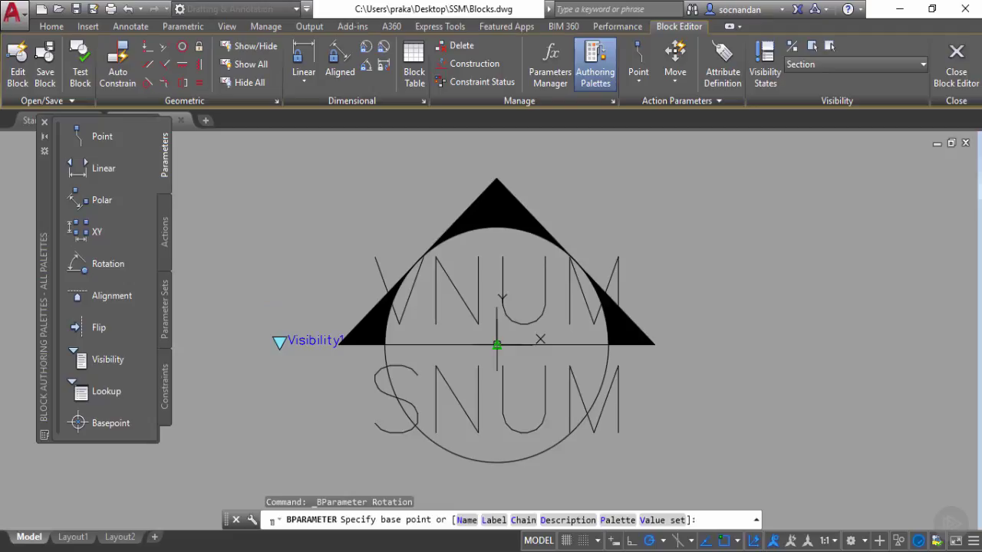
pyautogui.click(497, 345)
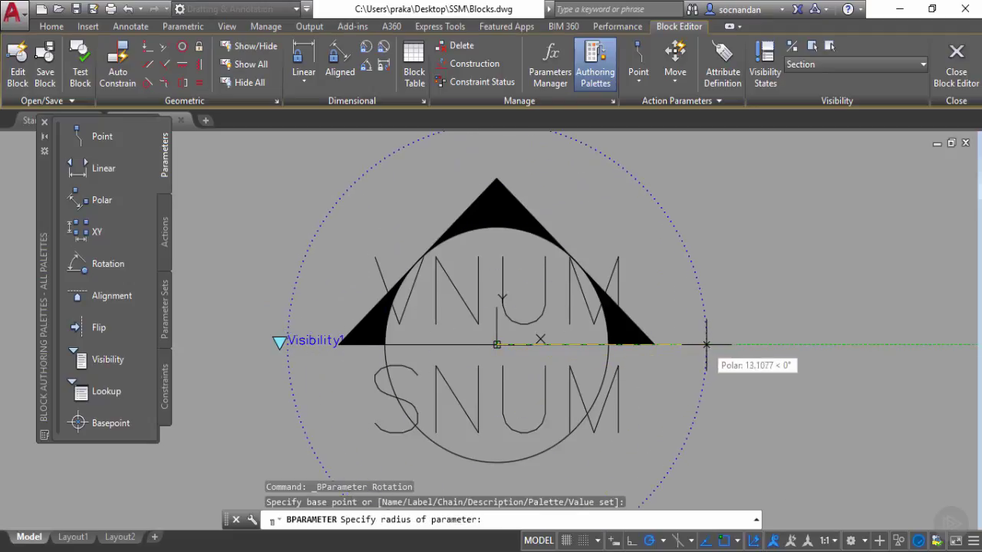
pyautogui.click(705, 345)
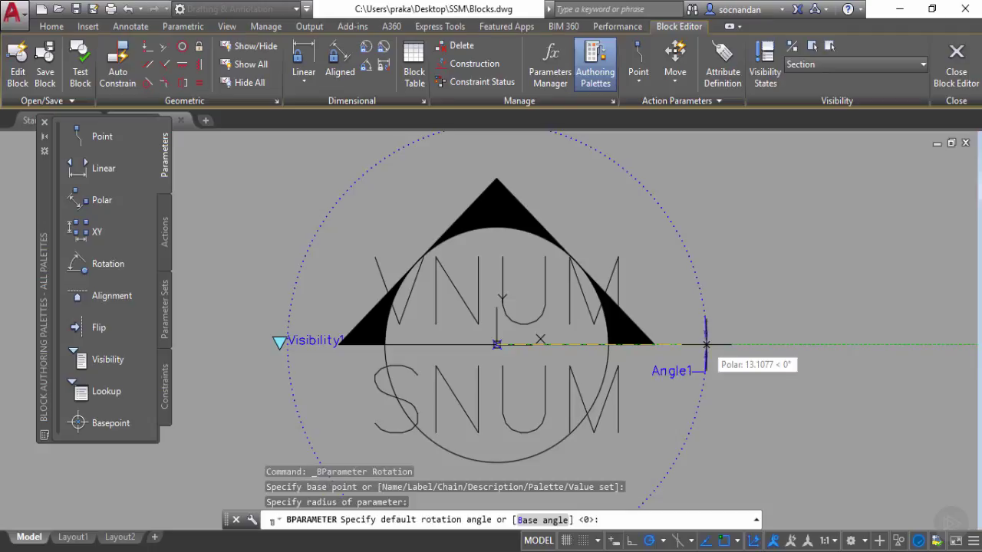
pyautogui.press('Return')
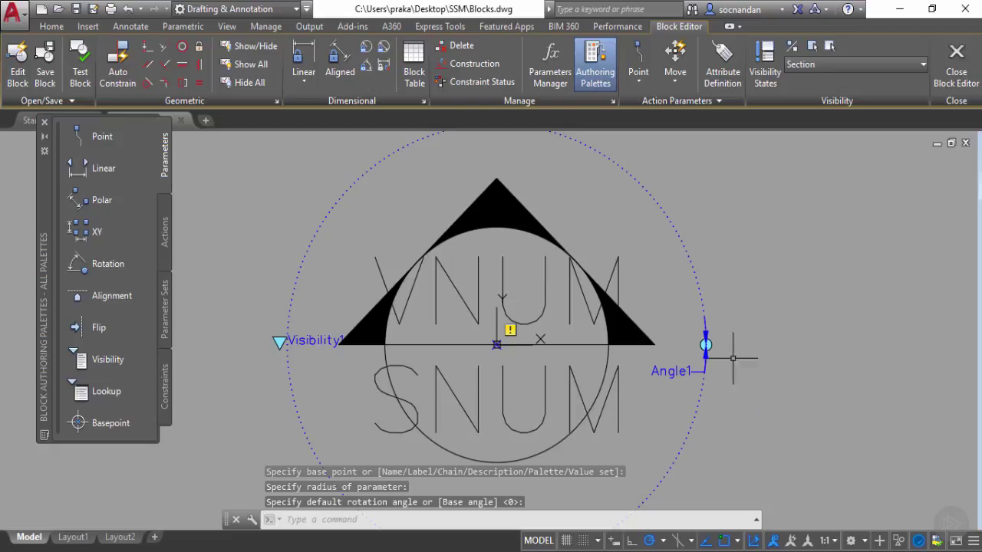
pyautogui.scroll(-2, 738, 345)
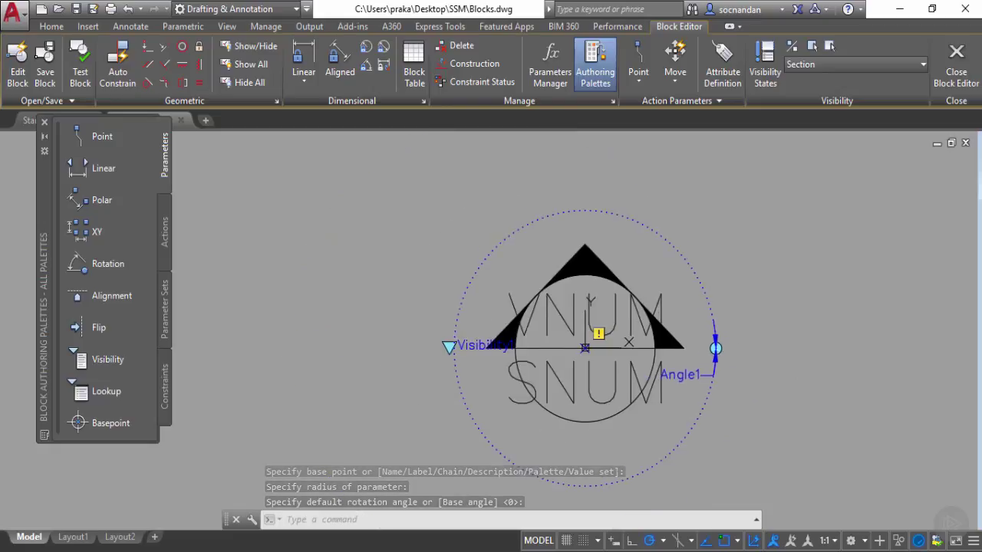
pyautogui.moveTo(734, 350); pyautogui.dragTo(684, 333, button='middle')
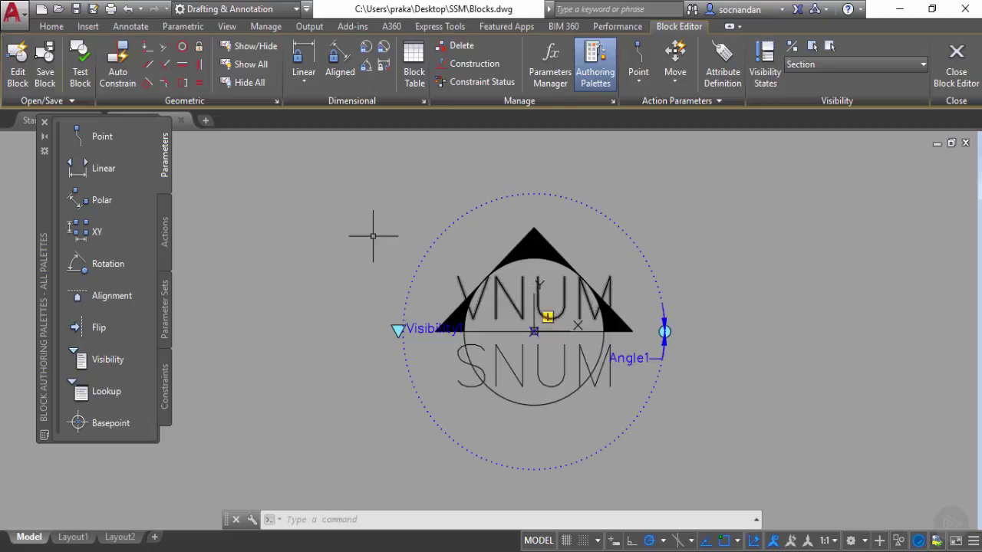
# Add a Rotate action on the parameter and the right, top and left triangle fills
pyautogui.click(166, 224)
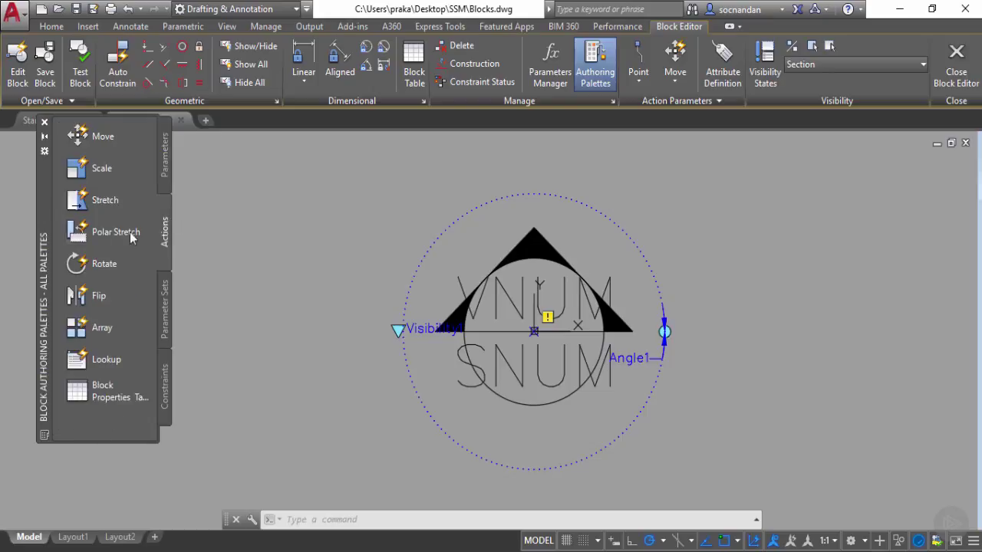
pyautogui.click(92, 264)
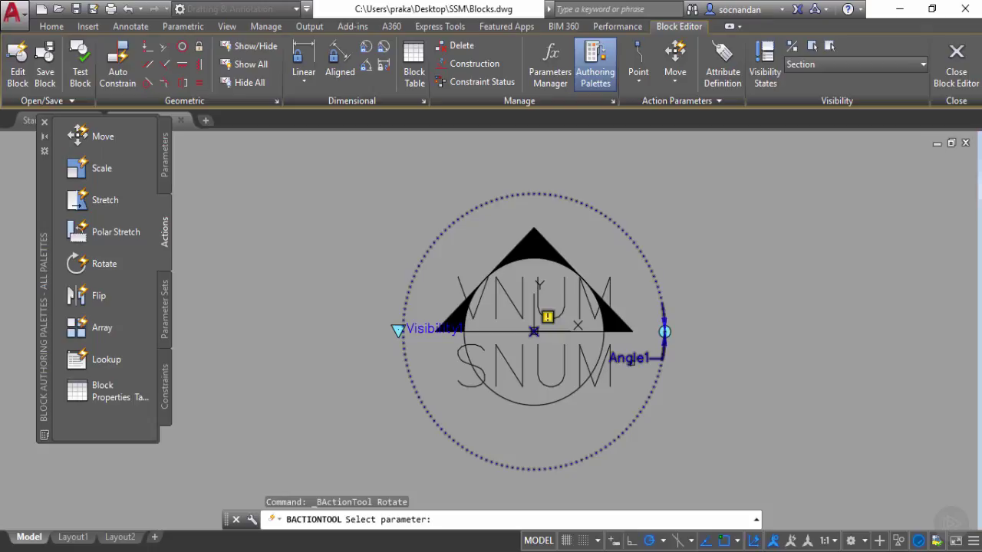
pyautogui.click(648, 407)
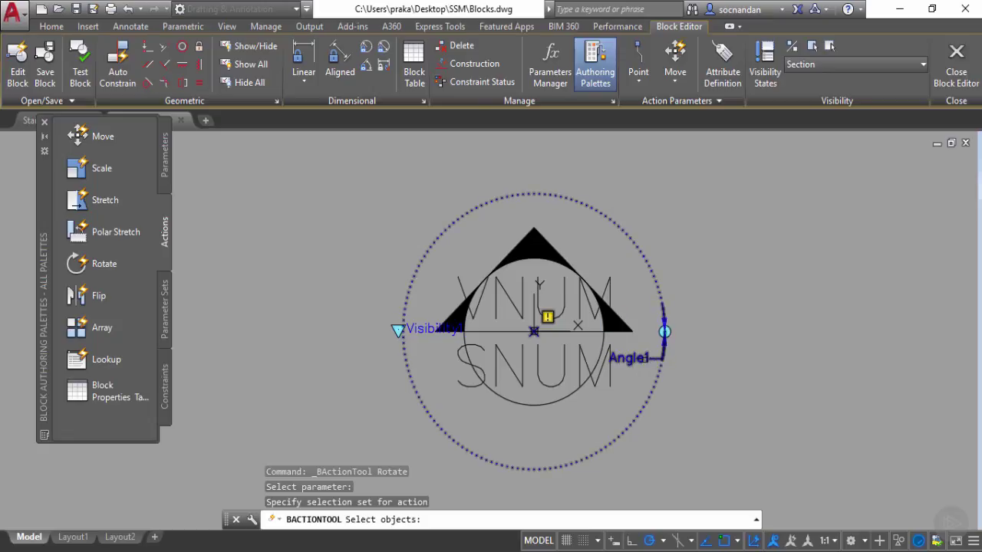
pyautogui.click(645, 358)
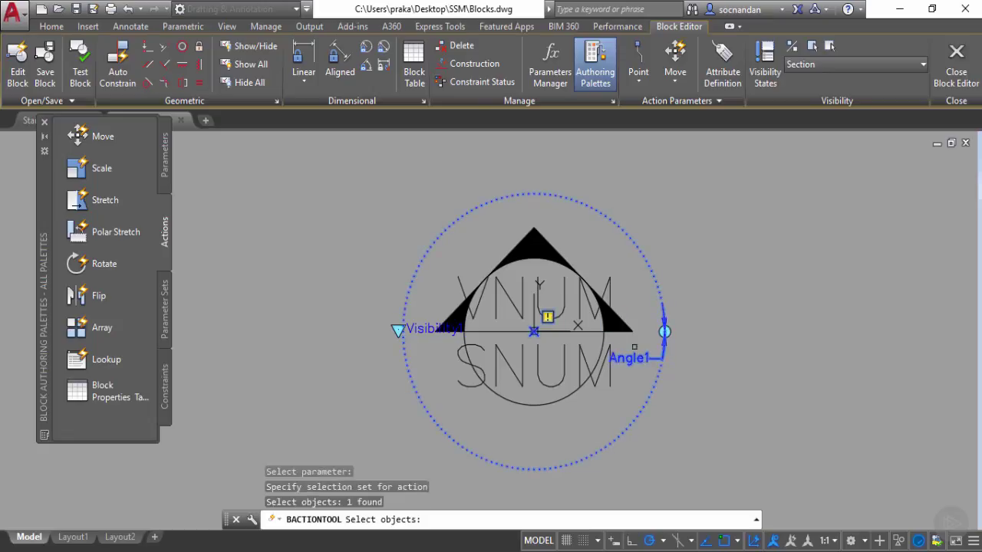
pyautogui.click(624, 331)
pyautogui.click(550, 243)
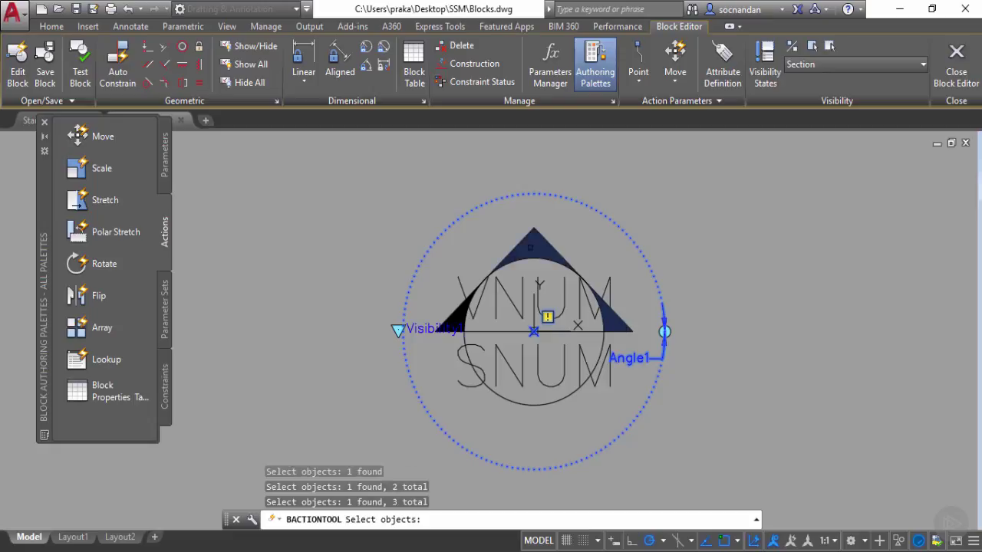
pyautogui.click(451, 313)
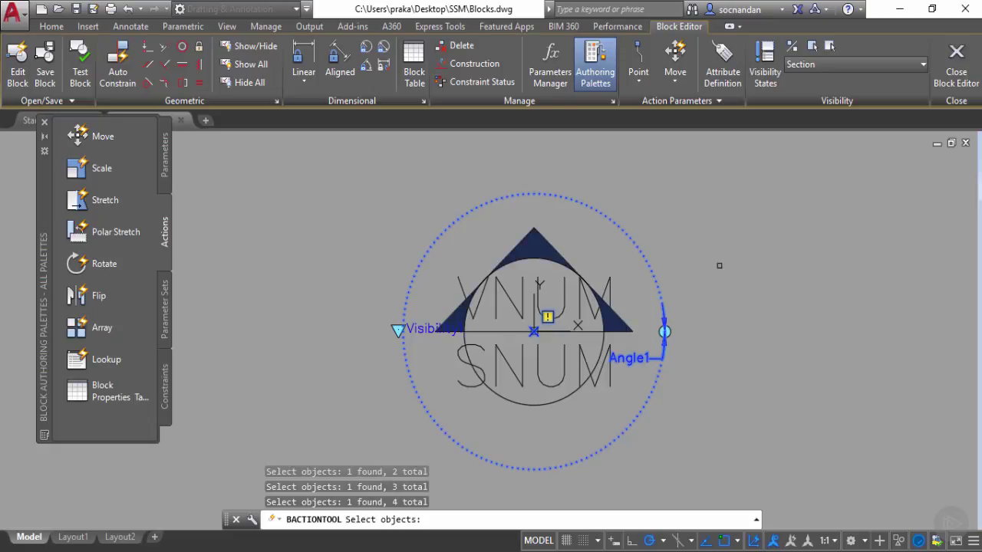
pyautogui.press('Return')
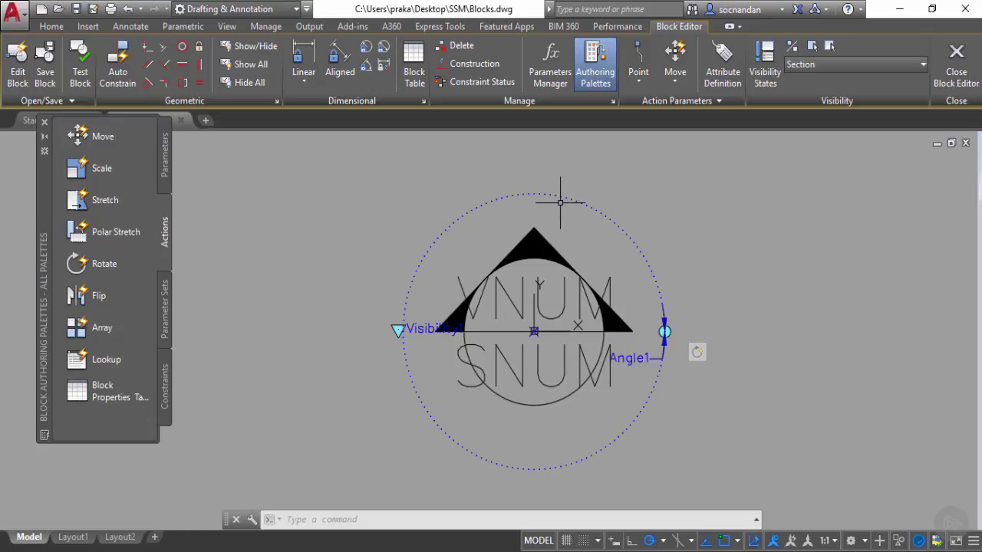
# In the Elevation state, make the dotted rotation circle visible
pyautogui.click(846, 63)
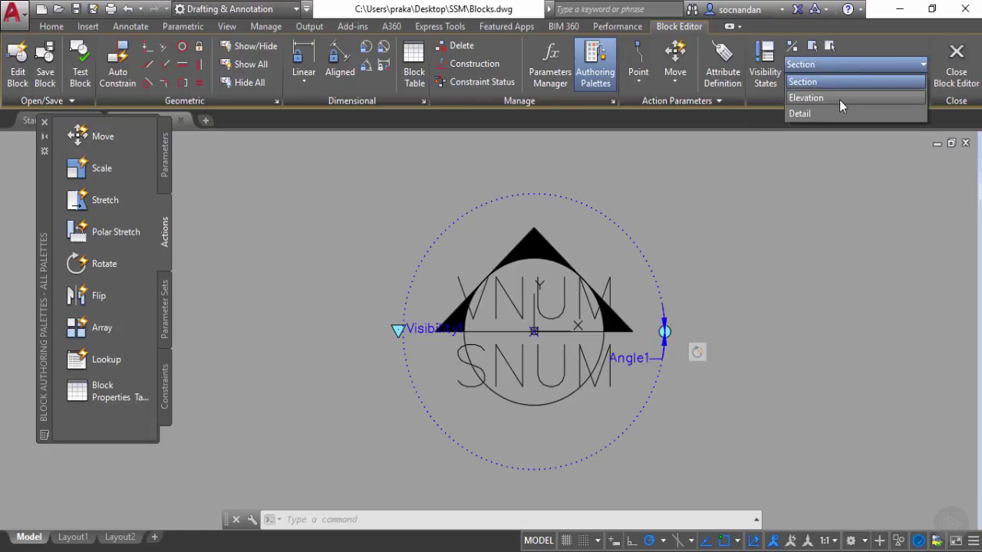
pyautogui.click(839, 98)
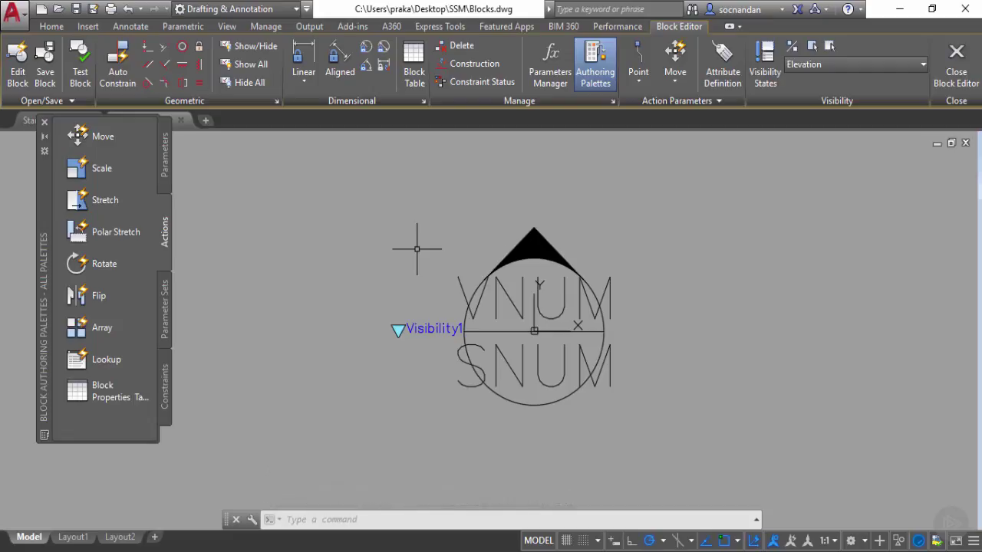
pyautogui.click(794, 52)
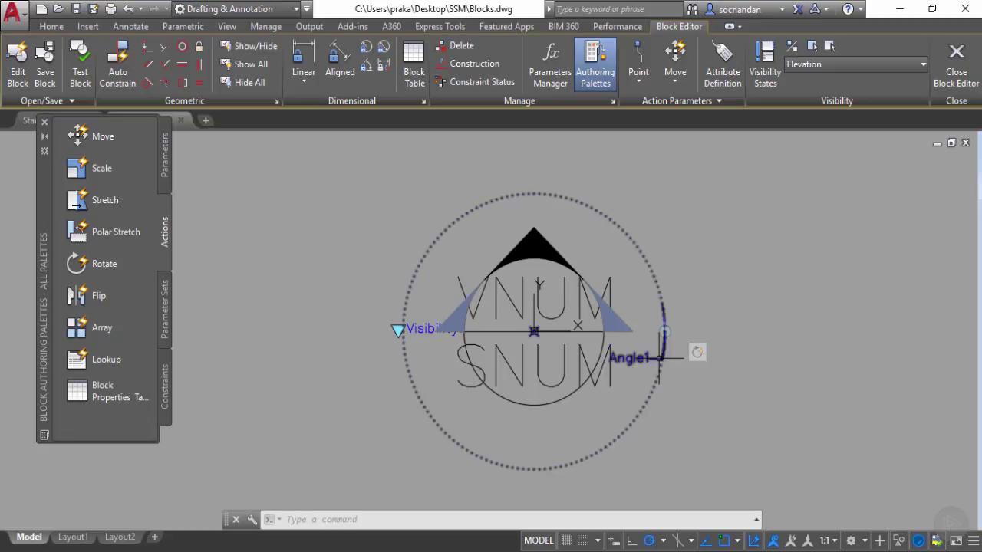
pyautogui.click(814, 45)
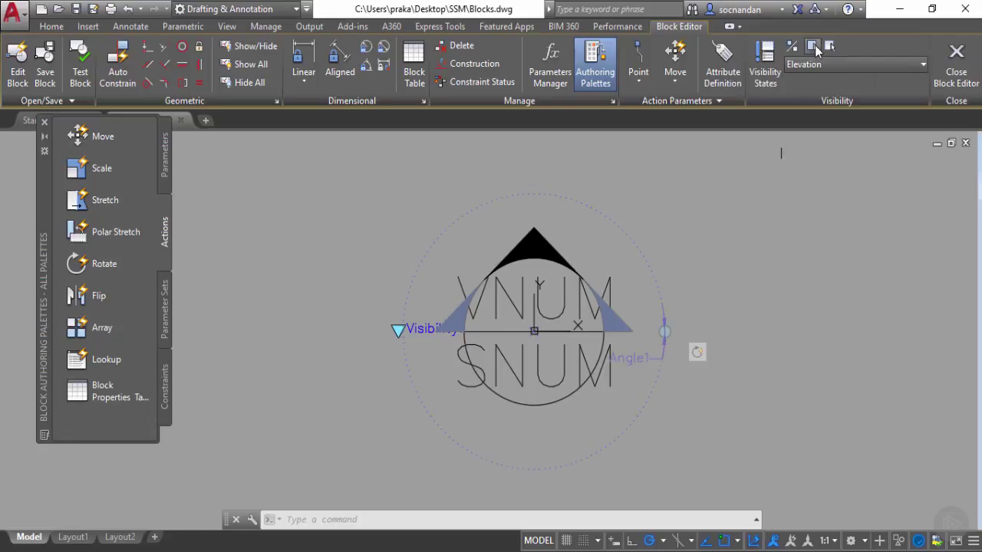
pyautogui.click(660, 325)
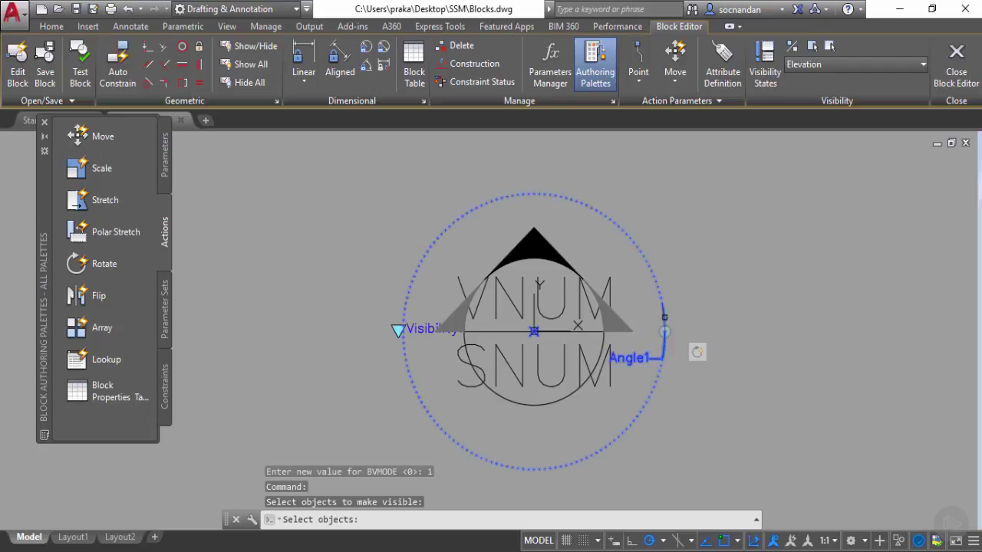
pyautogui.press('Return')
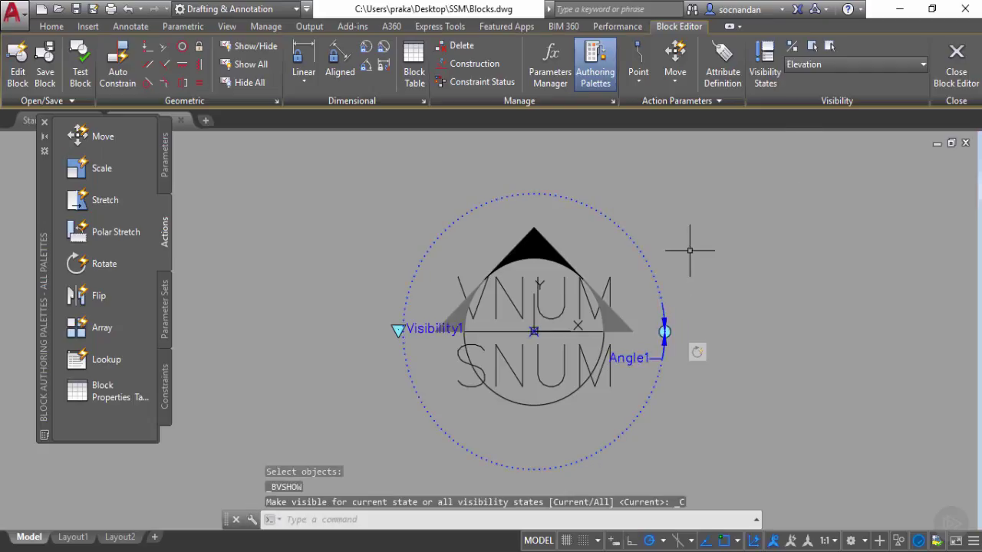
# Switch to the Detail state and make the dotted rotation circle visible there
pyautogui.click(833, 67)
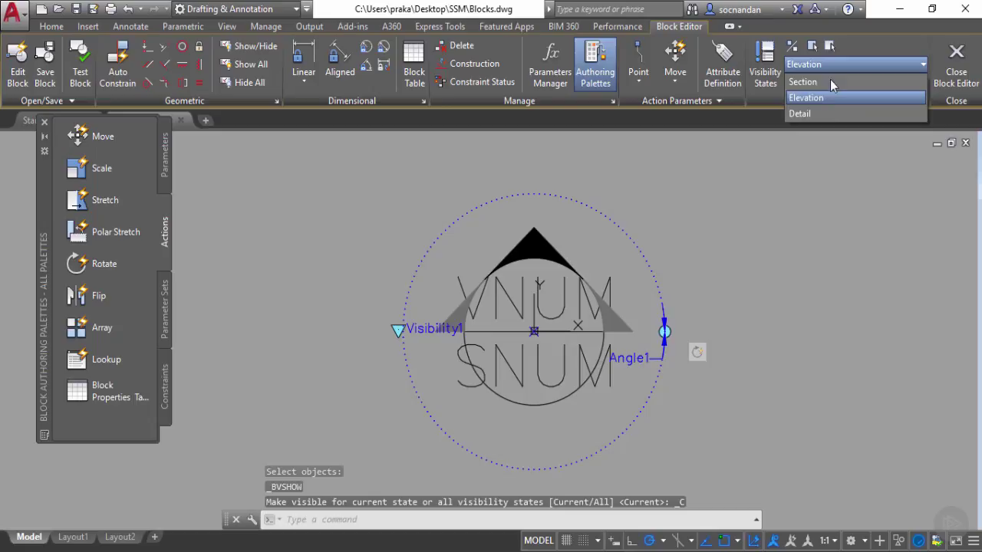
pyautogui.click(827, 114)
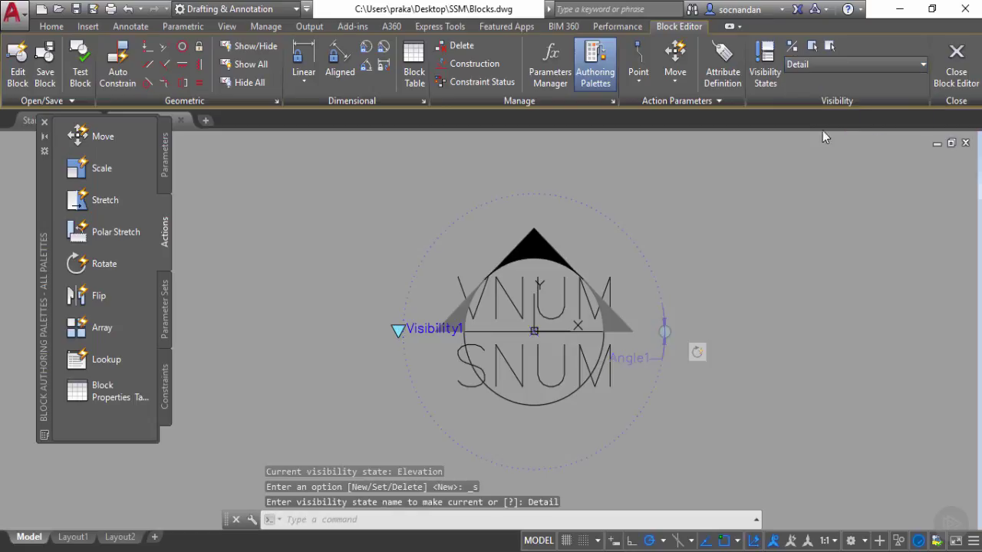
pyautogui.click(812, 51)
pyautogui.click(649, 272)
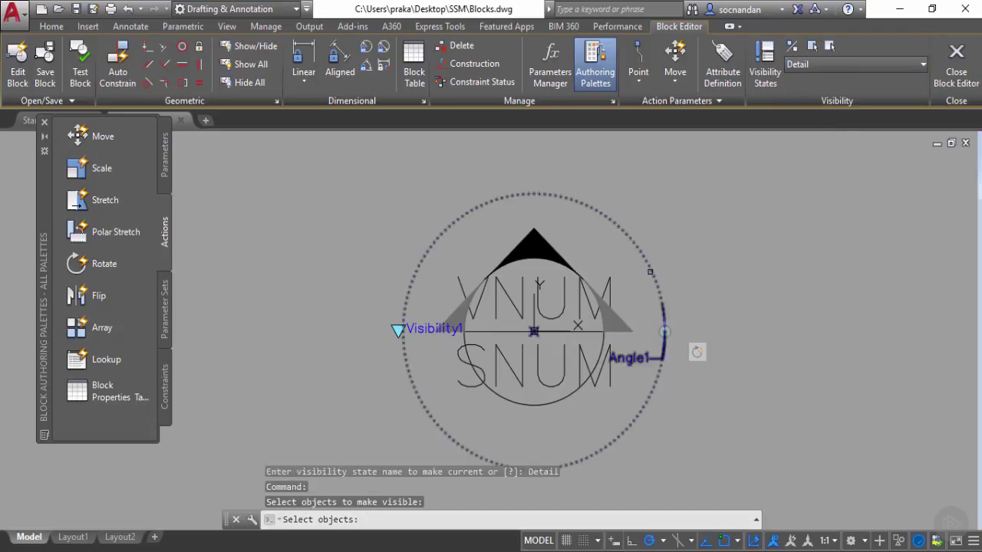
pyautogui.click(649, 271)
pyautogui.press('Return')
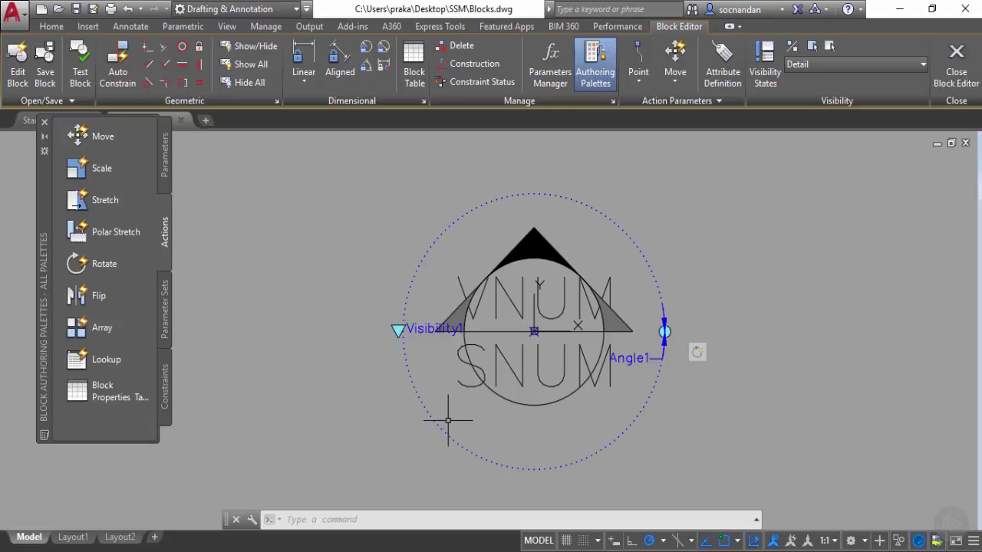
# Open the Properties palette for the selected Angle1 rotation parameter
pyautogui.click(645, 256)
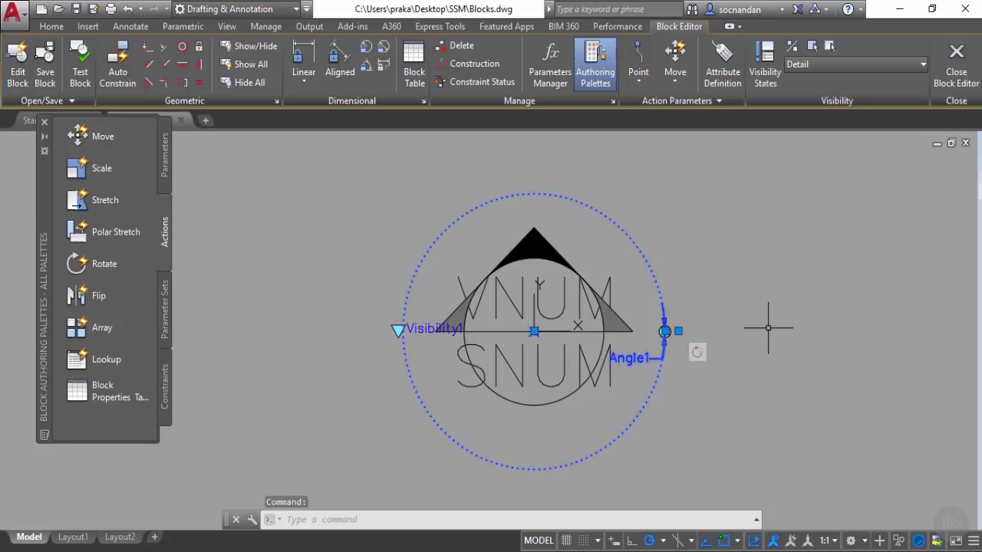
pyautogui.rightClick(694, 246)
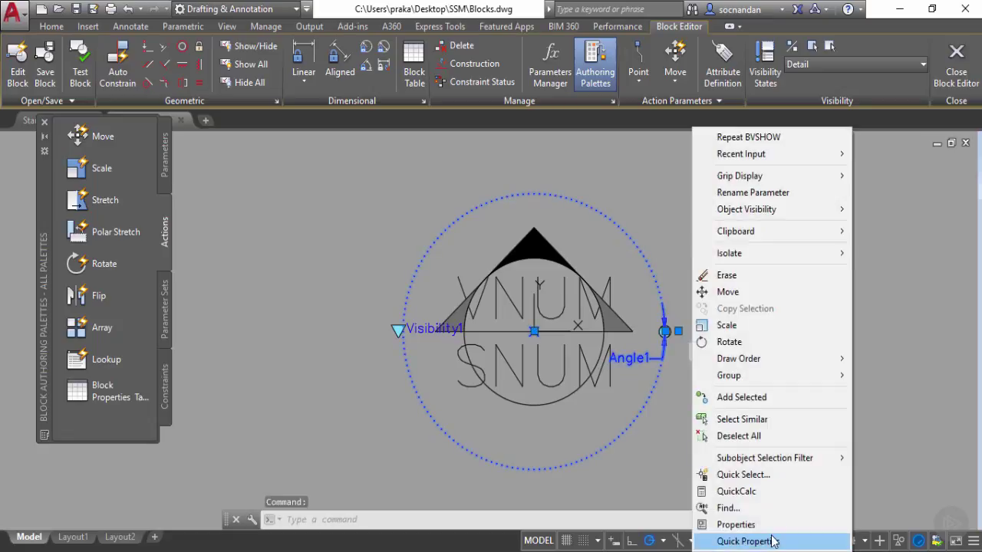
pyautogui.click(735, 524)
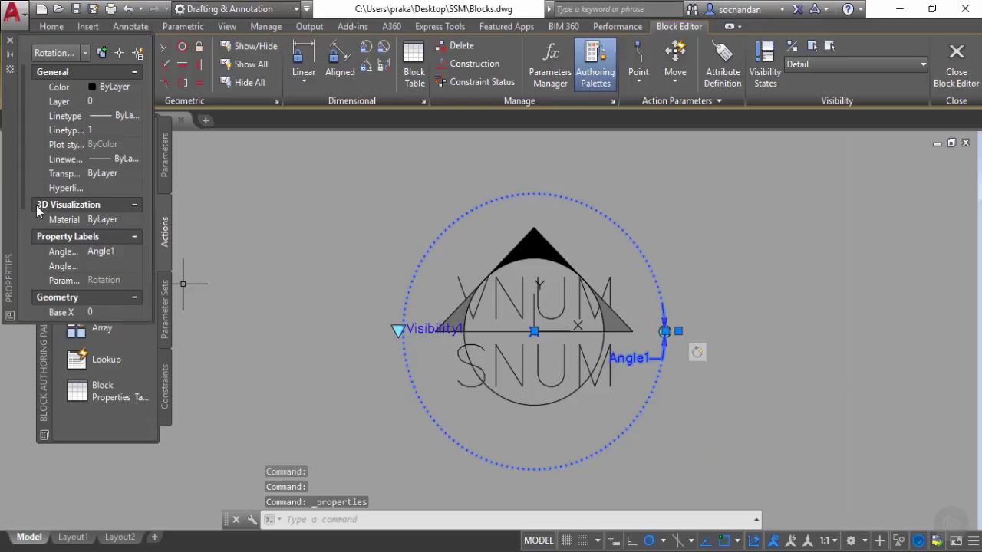
pyautogui.moveTo(3, 171); pyautogui.dragTo(752, 396)
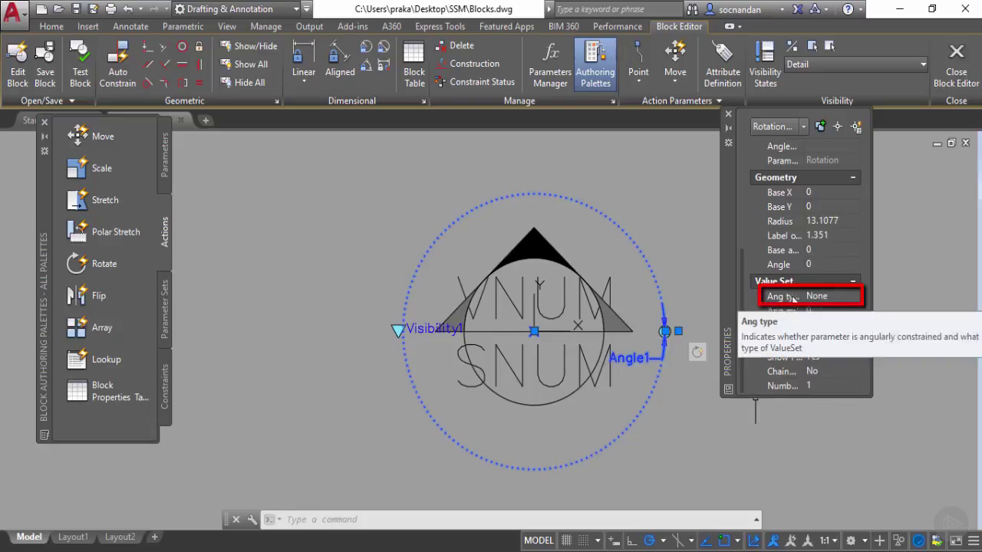
# Set Angle1's Ang type to Increment with a 10° Ang increment
pyautogui.click(833, 298)
pyautogui.click(832, 298)
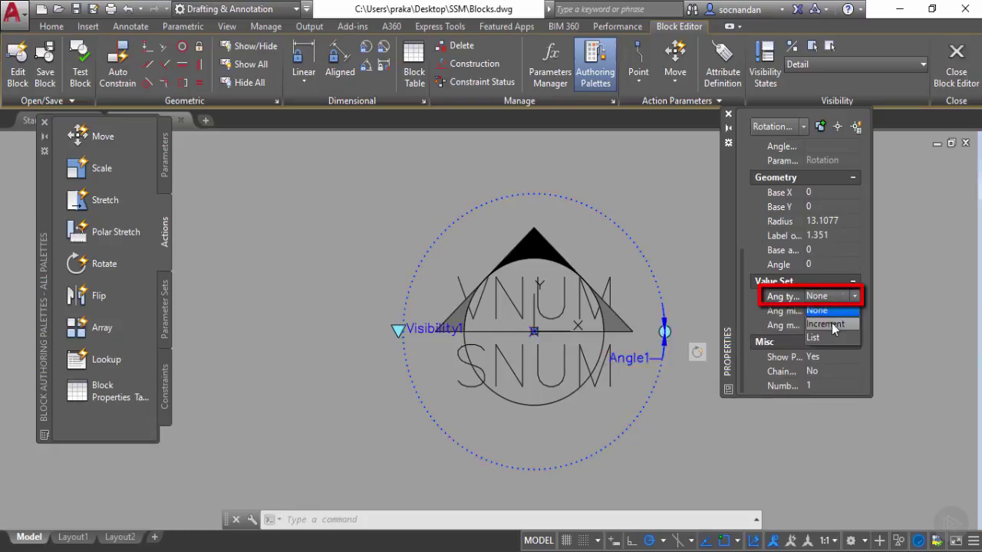
pyautogui.click(831, 323)
pyautogui.click(819, 311)
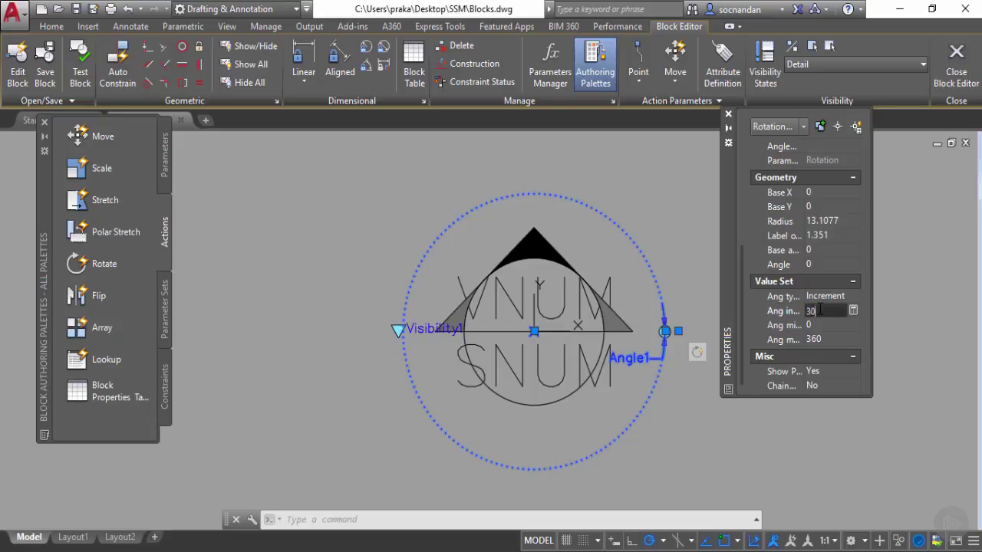
pyautogui.press('Return')
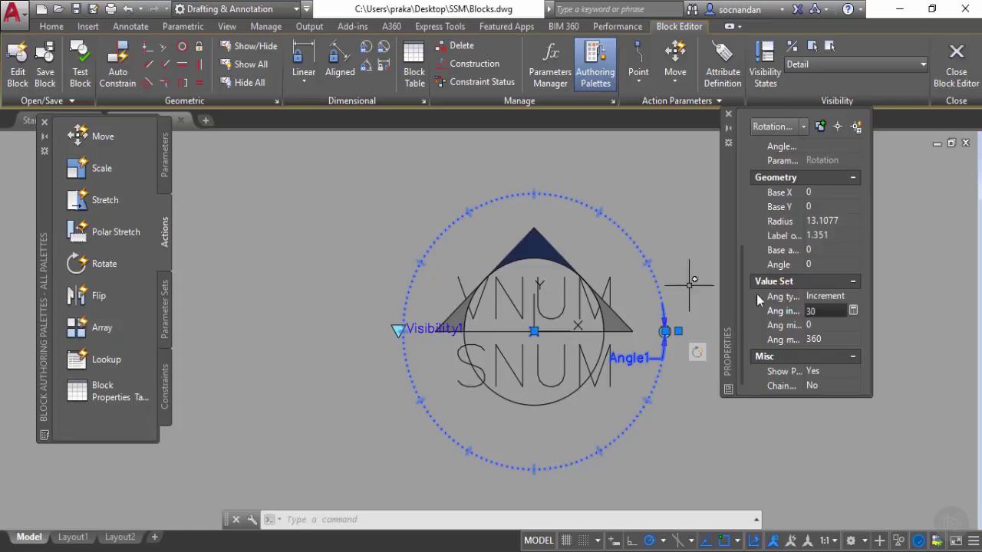
pyautogui.click(782, 313)
pyautogui.write('10')
pyautogui.press('Return')
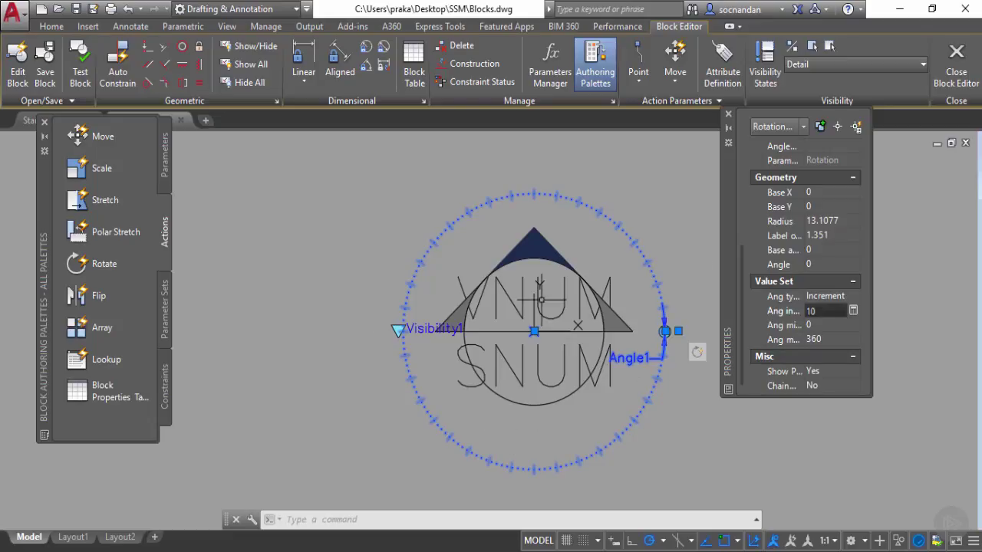
pyautogui.click(728, 114)
pyautogui.press('Escape')
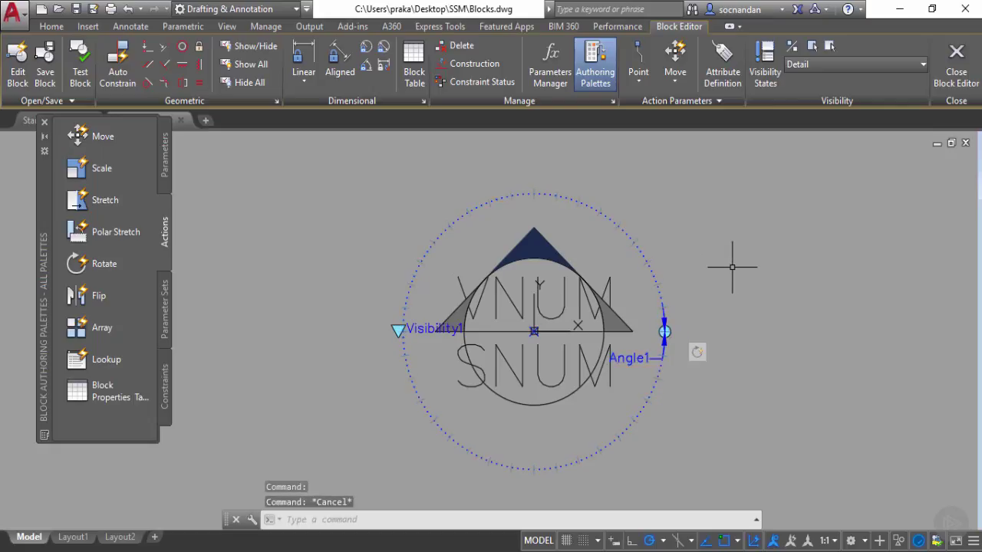
# Save the Callout Block edits, leave the Block Editor, and erase the old ViewNumber callout
pyautogui.click(956, 73)
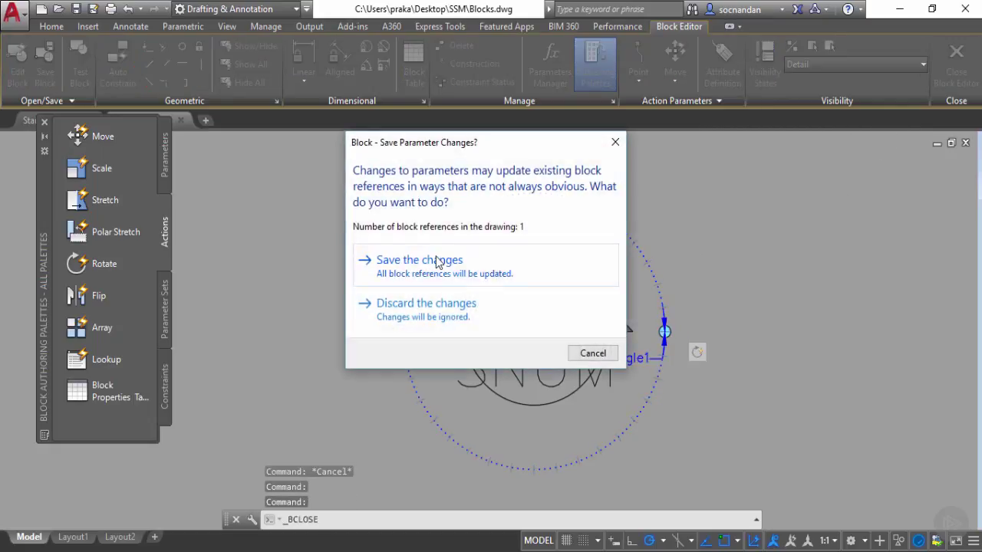
pyautogui.click(438, 263)
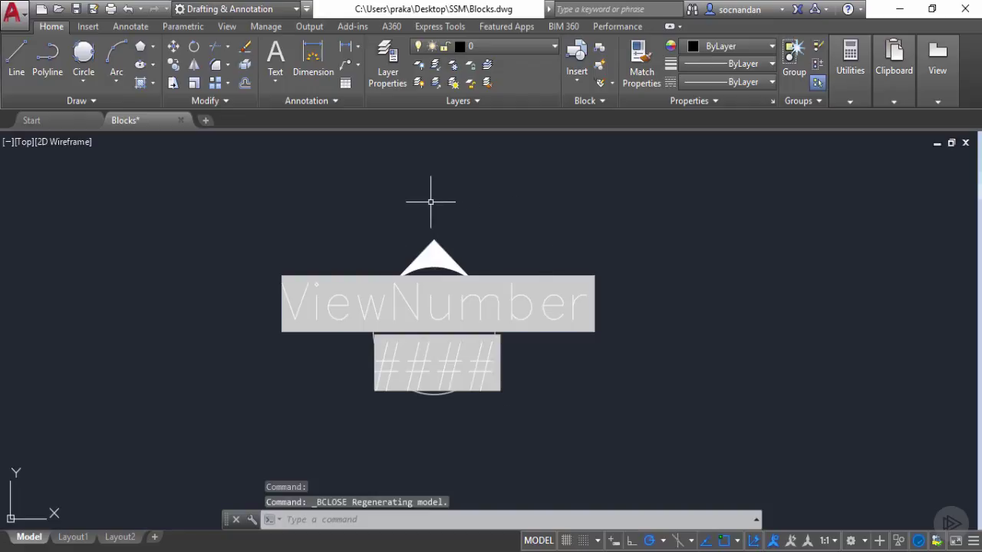
pyautogui.click(526, 401)
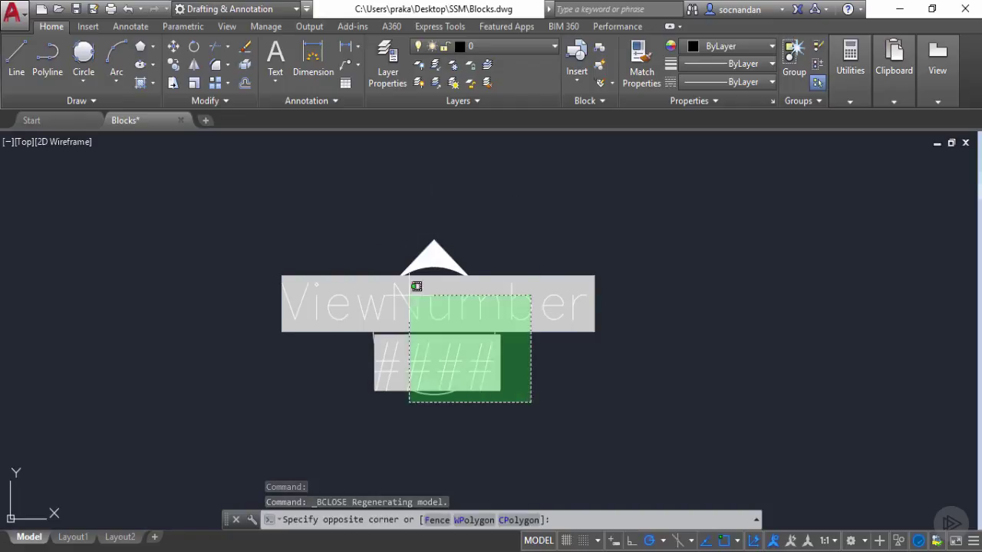
pyautogui.click(368, 249)
pyautogui.rightClick(335, 226)
pyautogui.click(352, 274)
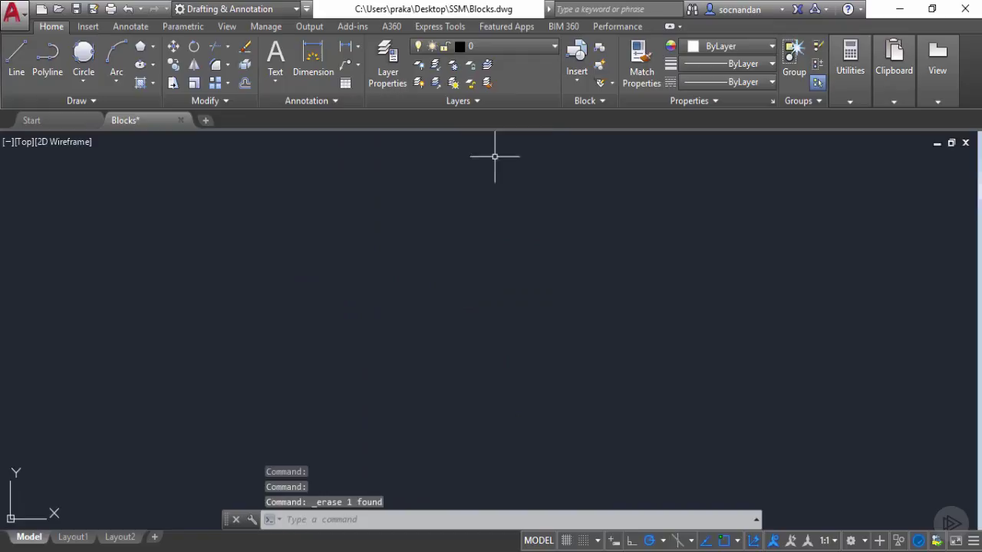
pyautogui.click(579, 83)
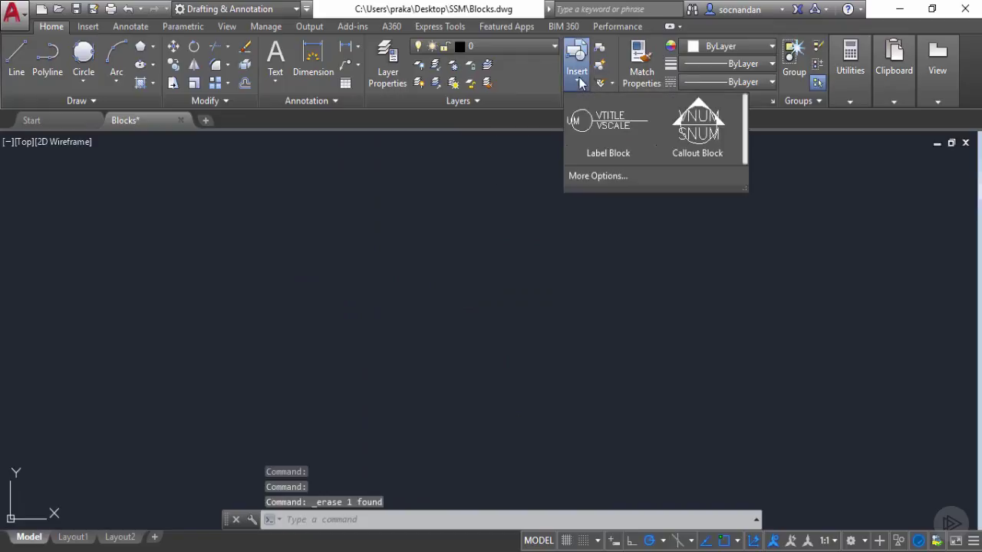
# Insert a Callout Block into the drawing, keeping its default attribute values
pyautogui.click(704, 150)
pyautogui.click(544, 374)
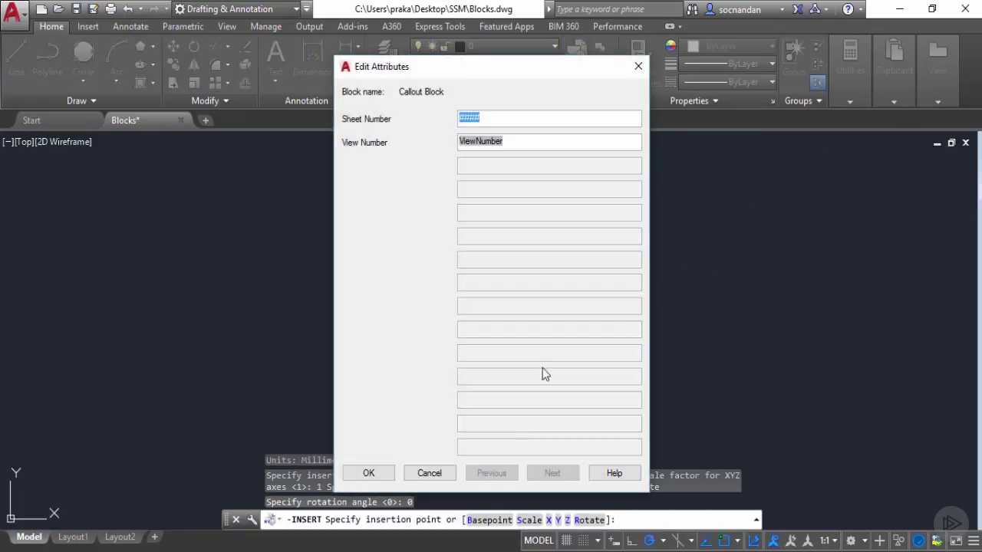
pyautogui.click(358, 477)
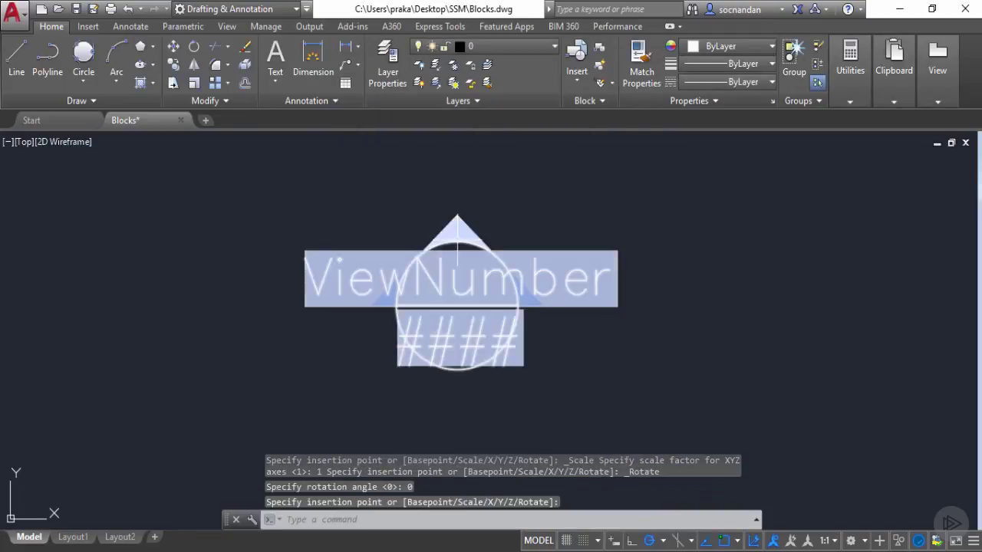
# Rotate the new callout with its rotation grip and switch it to Elevation
pyautogui.click(458, 239)
pyautogui.click(397, 210)
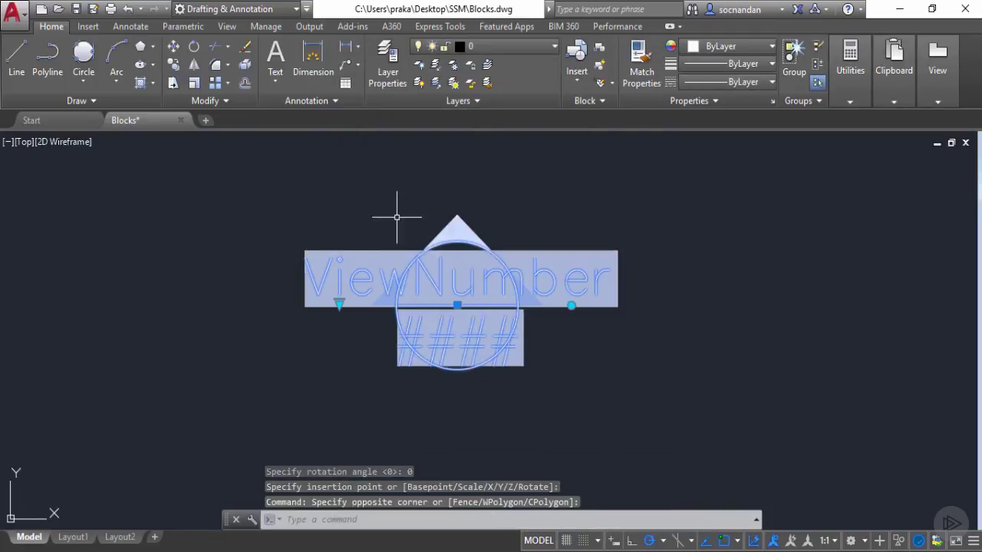
pyautogui.click(571, 305)
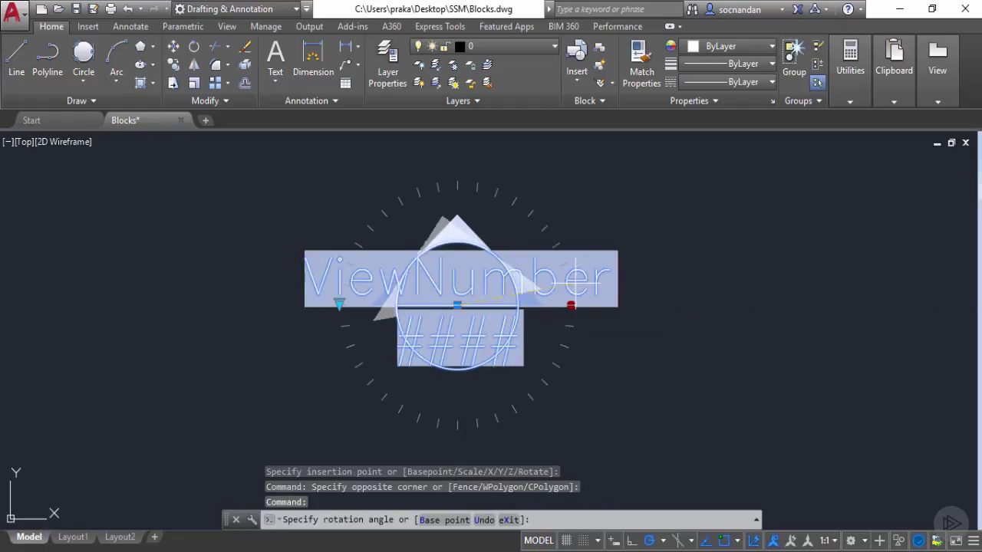
pyautogui.click(546, 220)
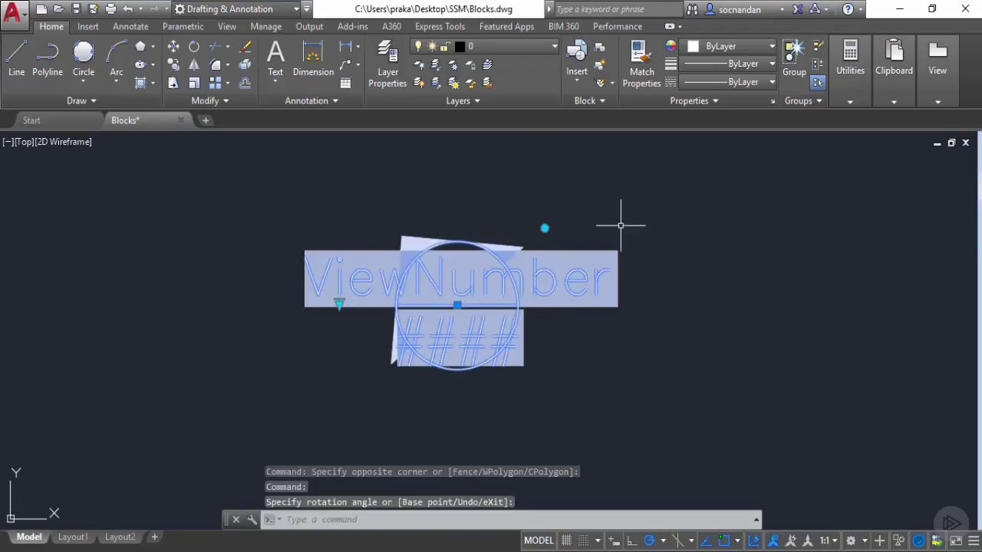
pyautogui.click(339, 303)
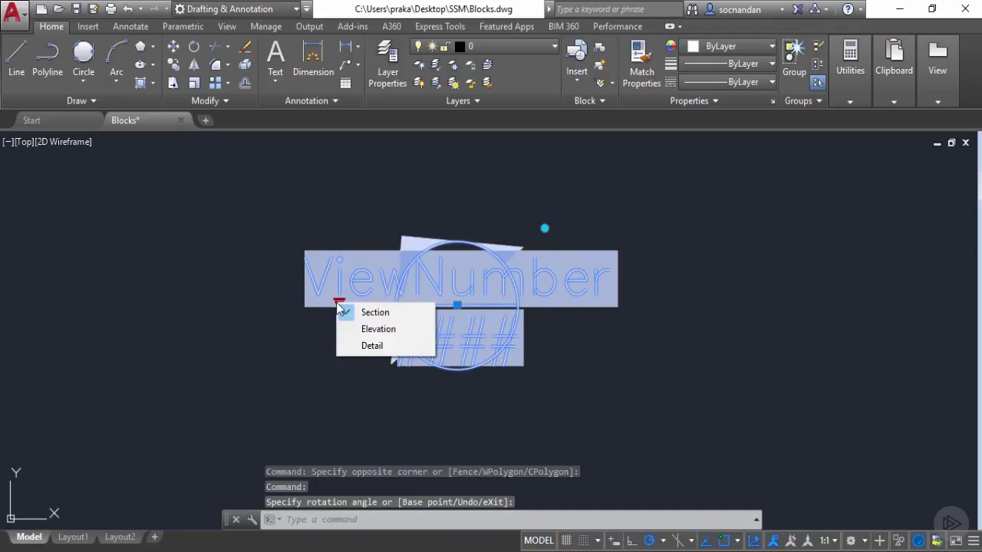
pyautogui.click(375, 332)
pyautogui.press('Escape')
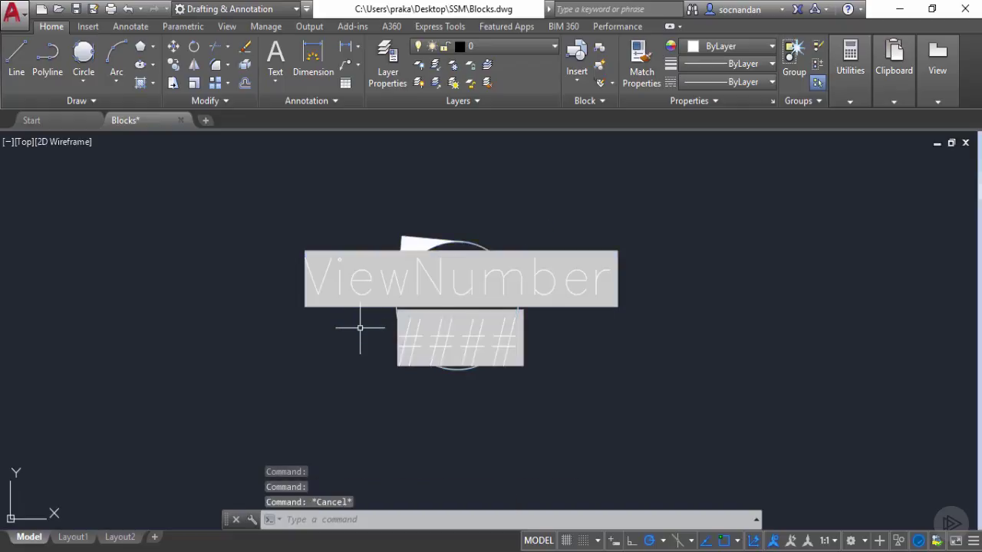